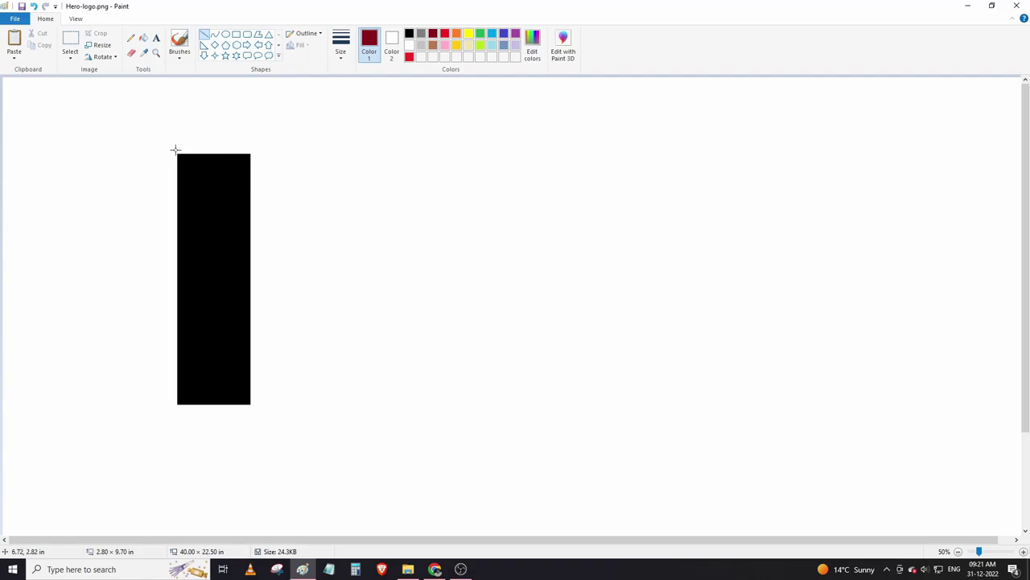
- Draw a dark red diagonal line about 4.41 × 2.84 in and move it clear of the black bar
left_click_drag(176, 148, 285, 223)
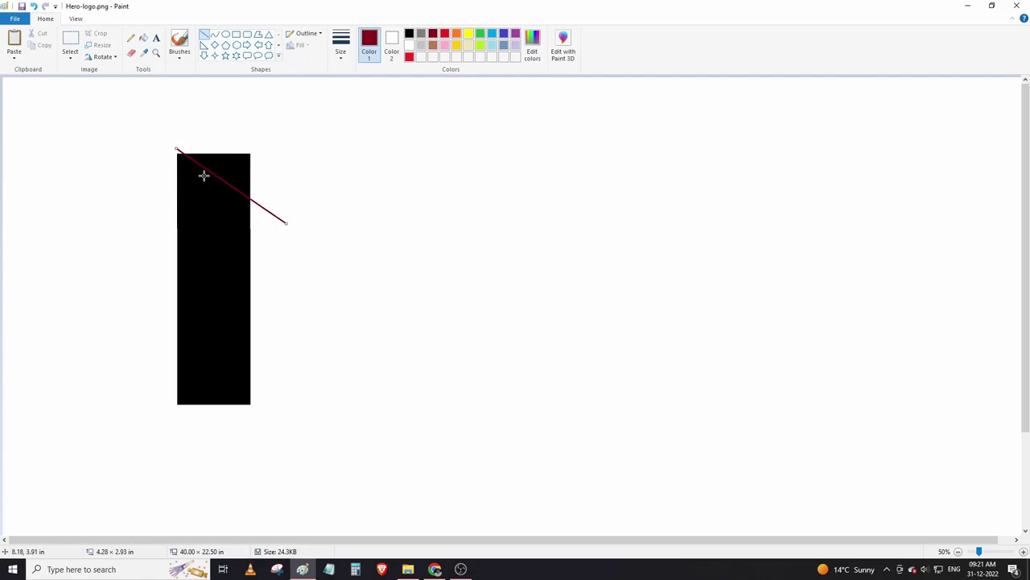
left_click_drag(176, 148, 173, 149)
left_click_drag(238, 192, 399, 201)
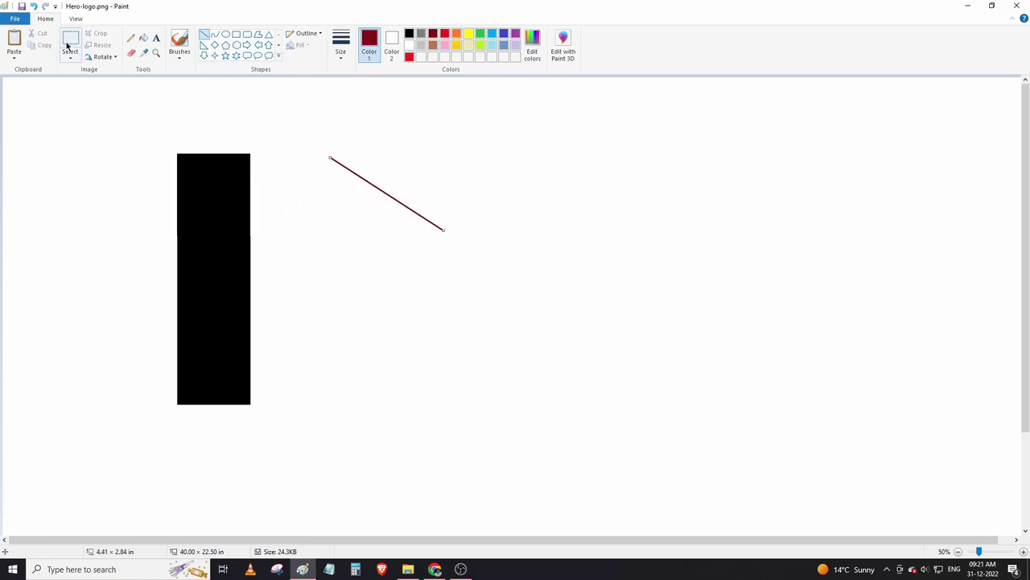
- Place the dark red line across the bar's top starting at its upper-left corner, and a copy across the bottom through its lower-right corner
left_click(70, 42)
left_click_drag(315, 141, 455, 247)
left_click_drag(395, 201, 217, 182)
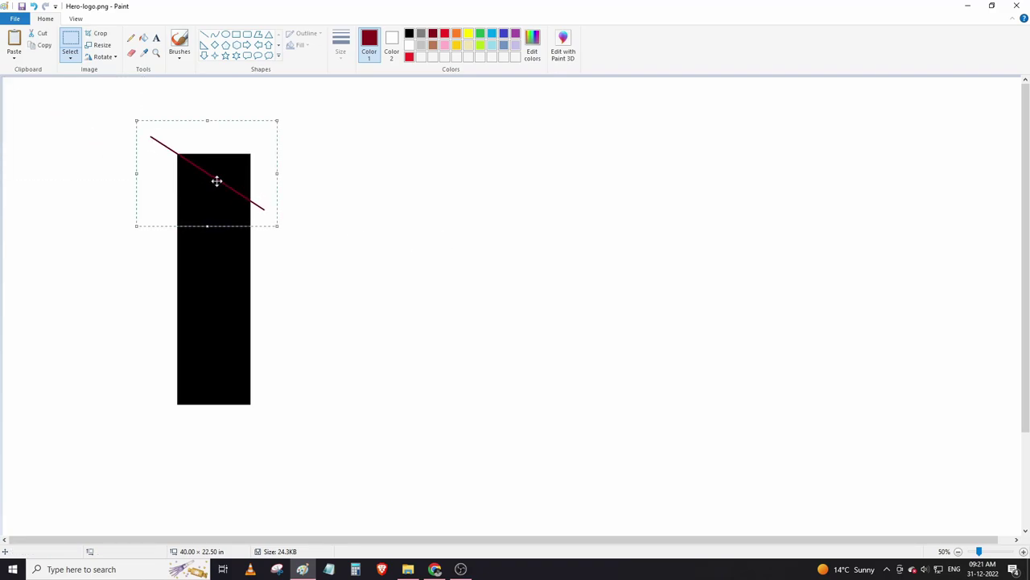
key("ctrl+v")
left_click_drag(48, 121, 201, 381)
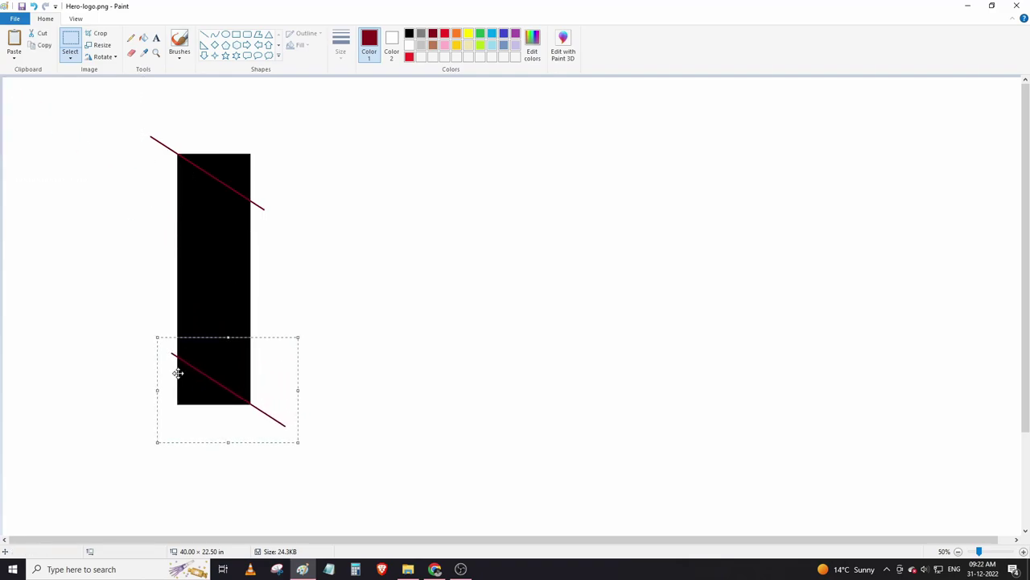
- Fill the two guide lines and the leftover corners of the bar with white, cutting it into a slanted parallelogram
left_click(143, 38)
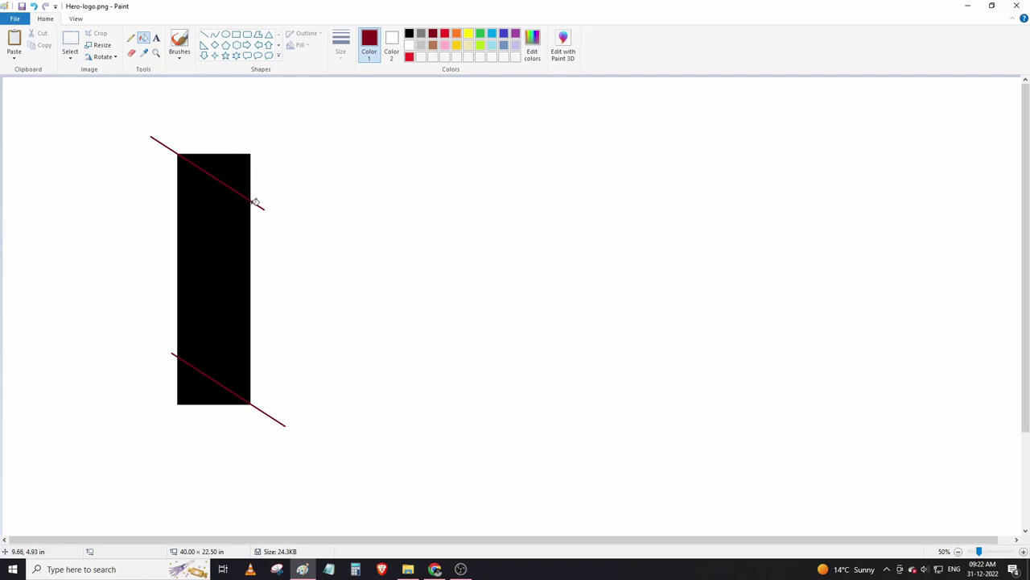
right_click(254, 194)
right_click(262, 208)
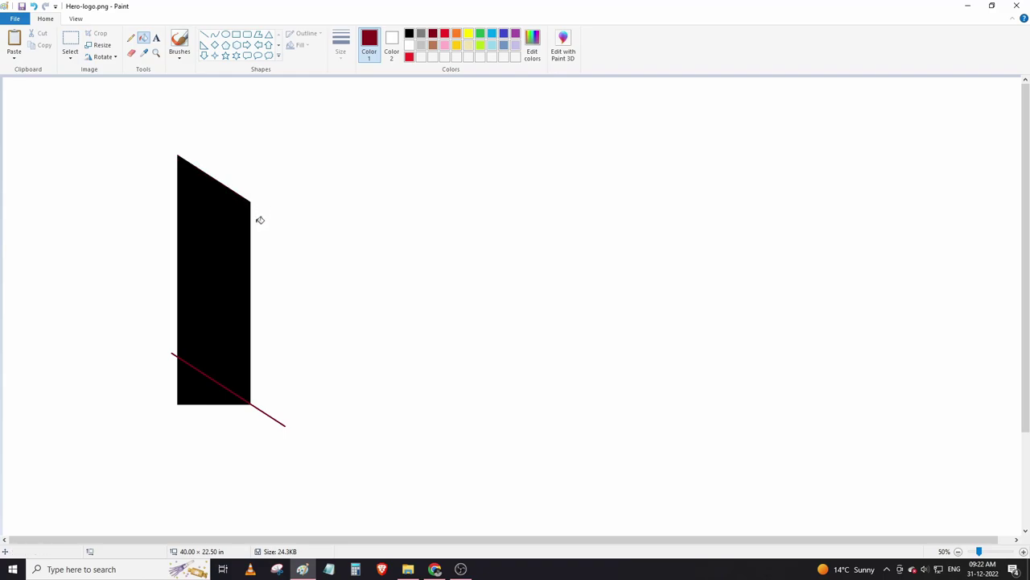
right_click(258, 405)
right_click(225, 399)
- Copy the black parallelogram and place the duplicate to its left, slightly lower
left_click(70, 42)
left_click_drag(169, 148, 271, 420)
key("ctrl+c")
key("ctrl+v")
left_click_drag(36, 250, 111, 323)
- Fill the duplicated parallelogram with the custom red colour
left_click(143, 38)
left_click(409, 56)
left_click(115, 295)
- Draw a red line about 3.9 × 2.9 in rising to the right and move it to the empty area beside the black parallelogram
left_click(204, 34)
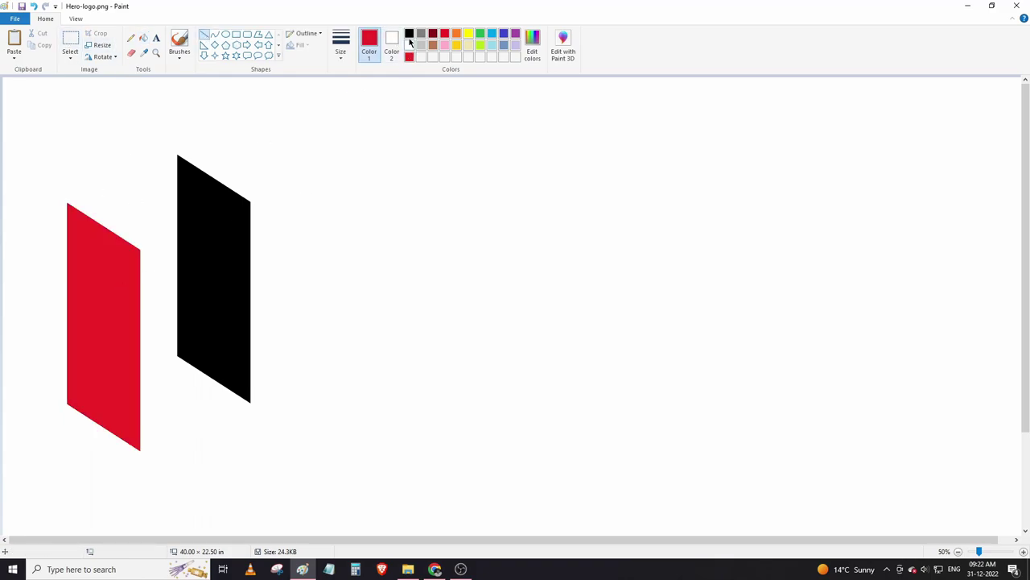
left_click_drag(161, 302, 196, 285)
key("ctrl+z")
left_click_drag(164, 369, 260, 296)
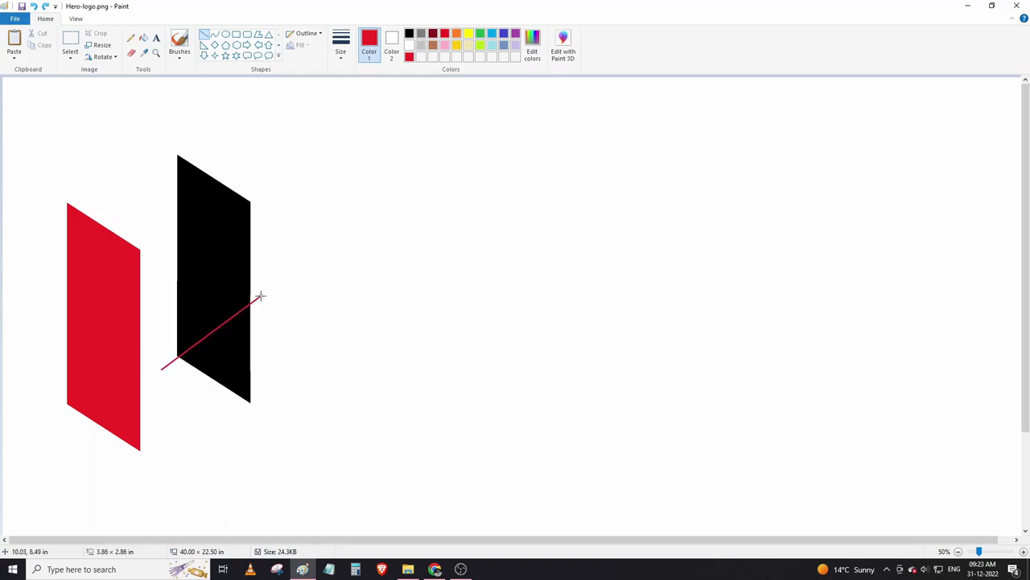
left_click_drag(161, 368, 156, 371)
left_click_drag(209, 334, 439, 259)
- Place the red line through the black parallelogram's lower-left corner and a parallel copy above it, marking a slanted band
left_click(70, 44)
left_click_drag(496, 327, 496, 326)
key("ctrl+x")
key("ctrl+v")
left_click_drag(100, 160, 226, 312)
key("ctrl+c")
key("ctrl+v")
left_click_drag(85, 149, 216, 272)
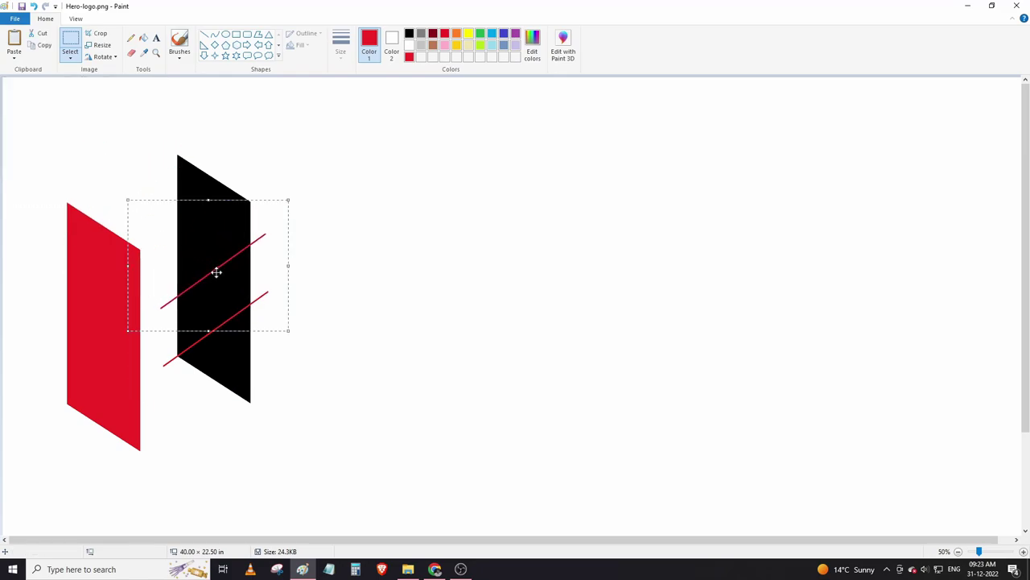
- Fill both red lines and the black band between them with white, splitting the black shape into two pieces
left_click(144, 37)
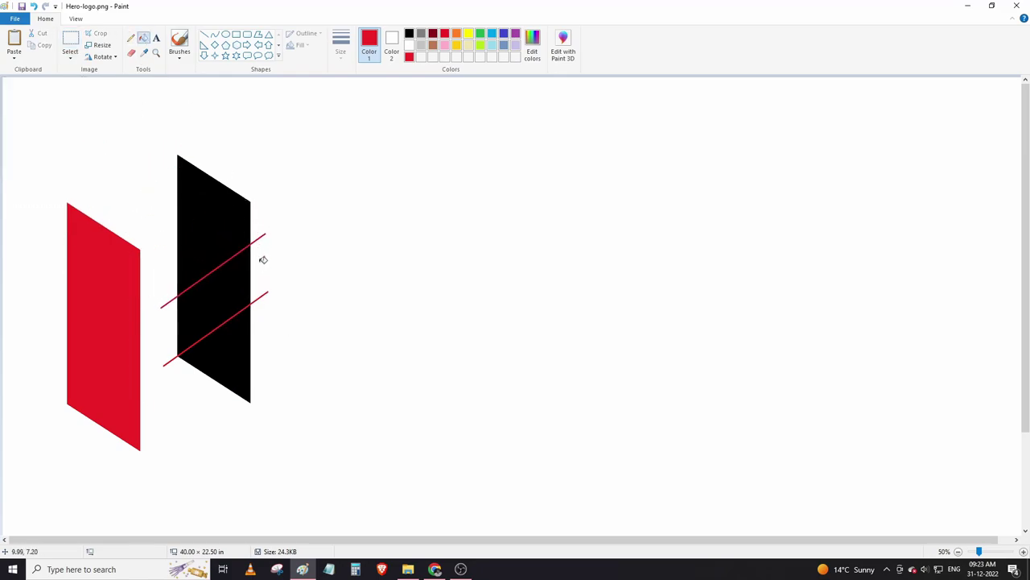
left_click(262, 238)
key("ctrl+z")
right_click(262, 238)
right_click(268, 293)
right_click(218, 308)
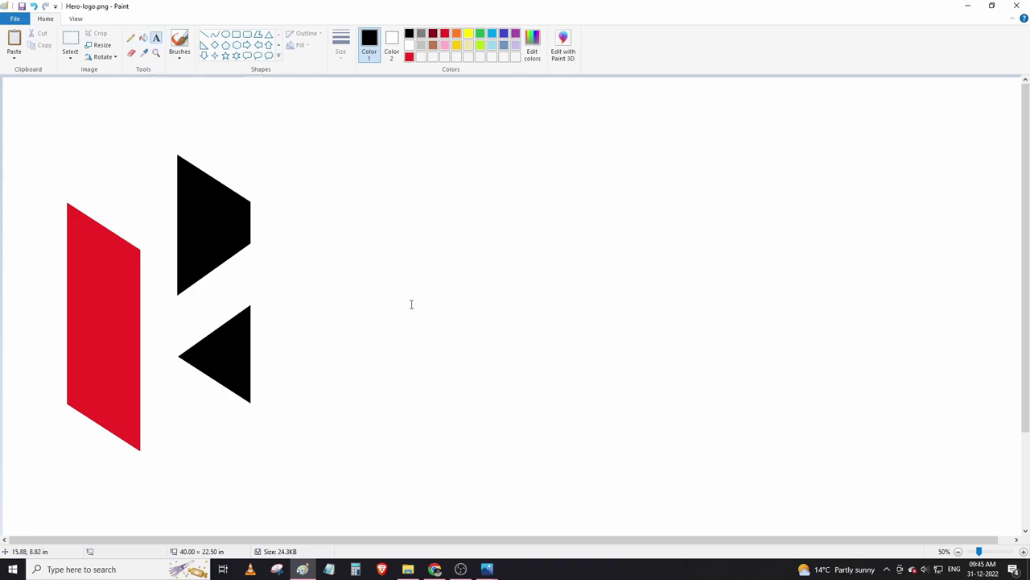
- Add the text "HERO" to the right of the emblem and colour it with the custom red
left_click(410, 303)
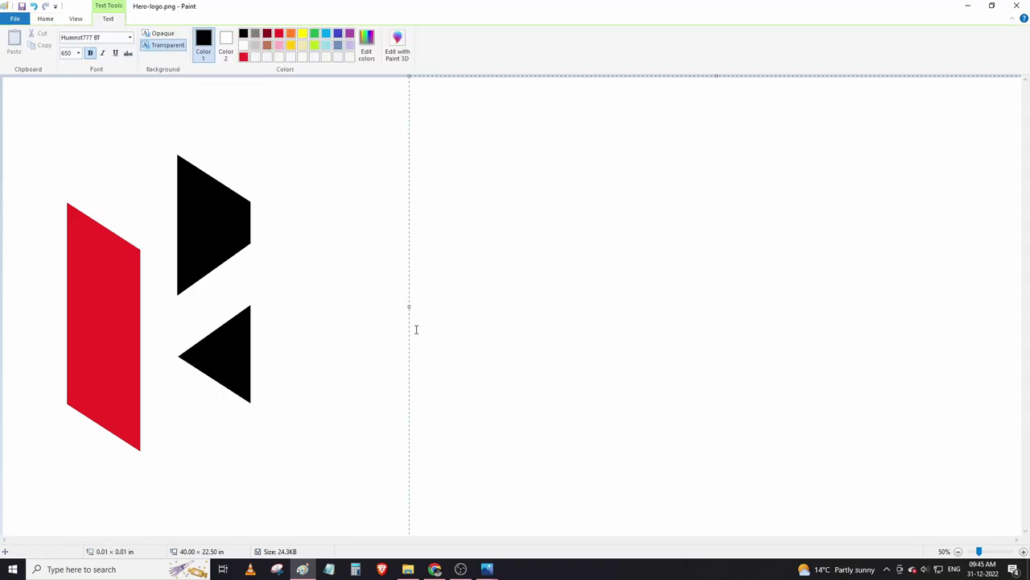
type("HER")
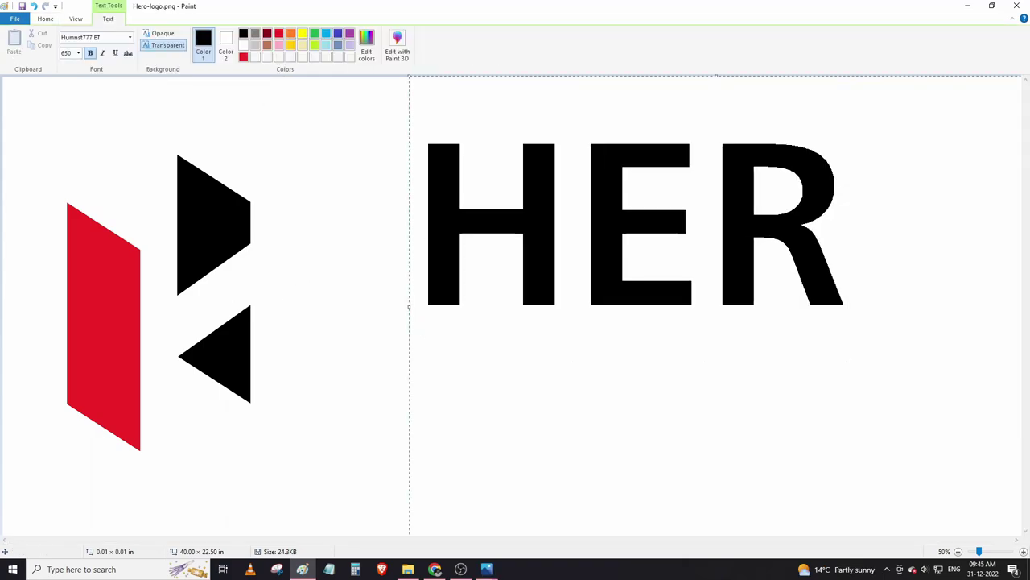
type("O")
key("ctrl+a")
left_click(243, 56)
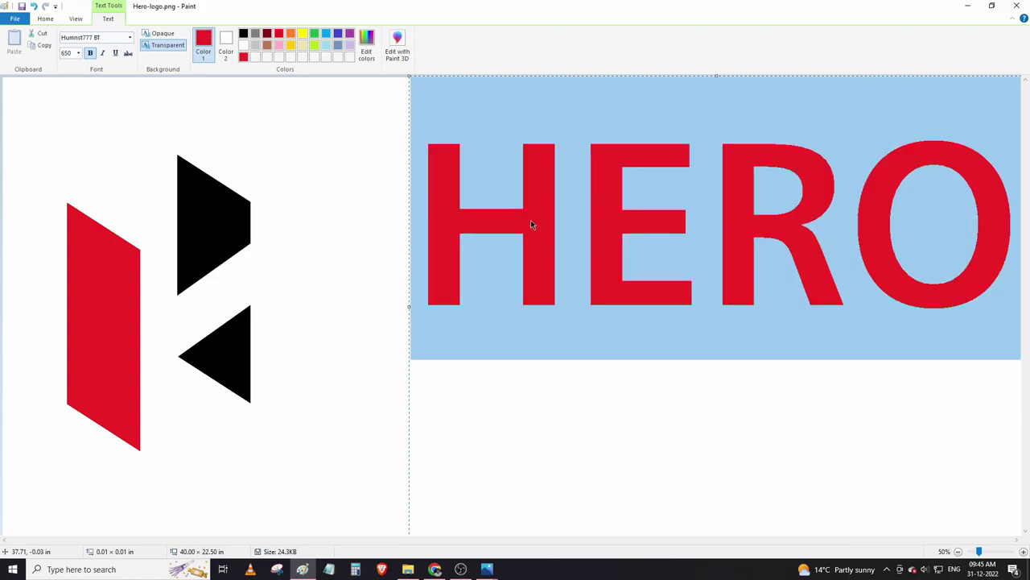
- Commit the HERO text, select it on the canvas and delete it
left_click(384, 201)
left_click(70, 45)
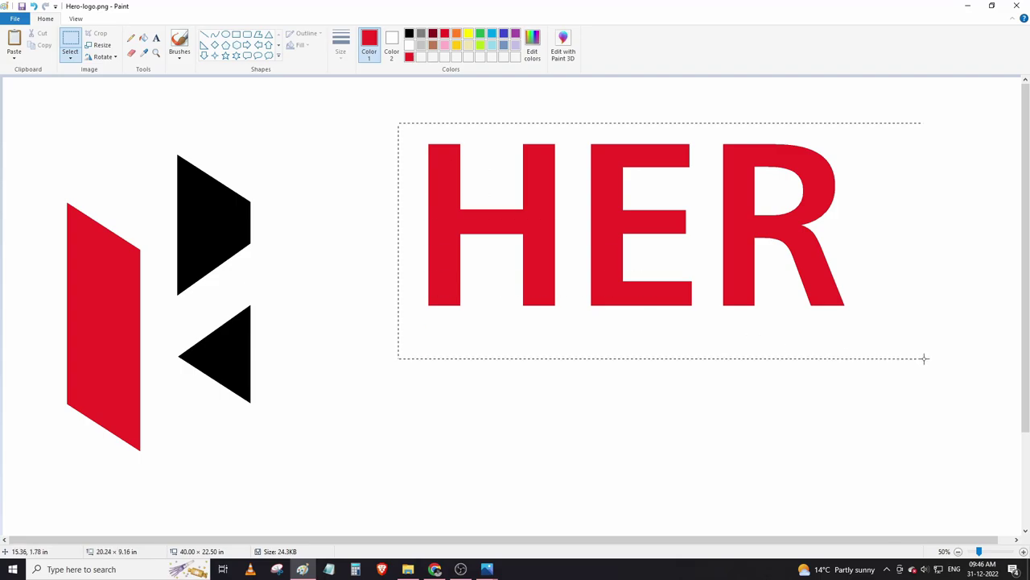
left_click_drag(948, 358, 947, 357)
key("Delete")
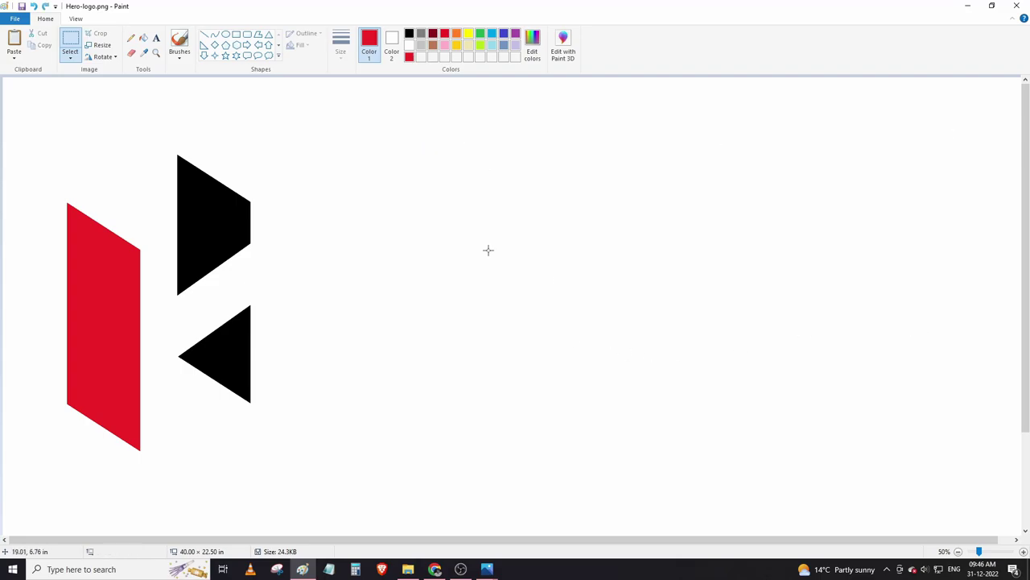
- Add red "HERO" text in a text box widened to fit one line, and move it down beside the emblem
left_click(156, 38)
left_click(415, 351)
type("HERO")
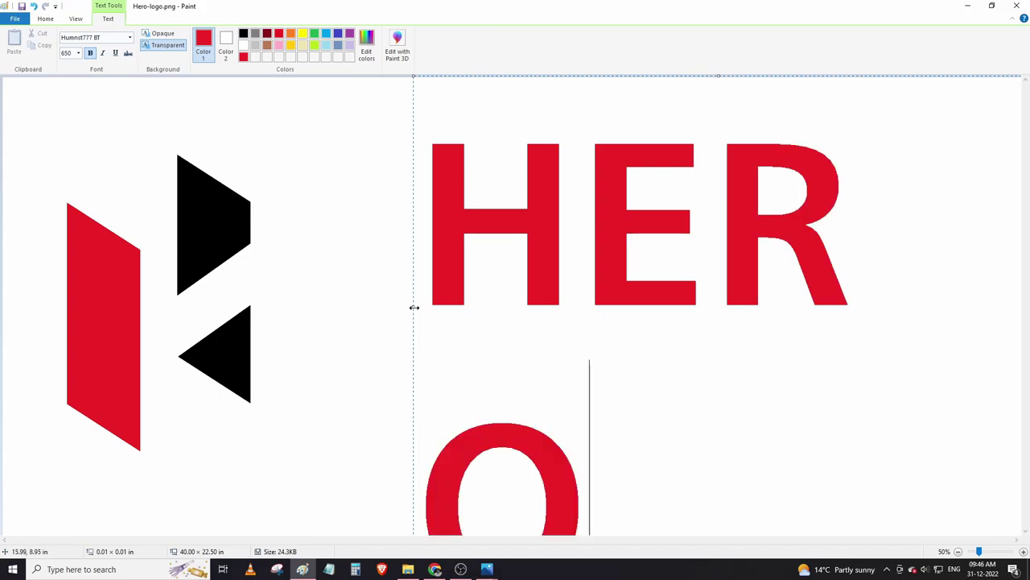
left_click_drag(414, 305, 380, 307)
left_click(315, 175)
left_click(70, 40)
left_click_drag(379, 125, 995, 362)
left_click_drag(781, 319, 765, 386)
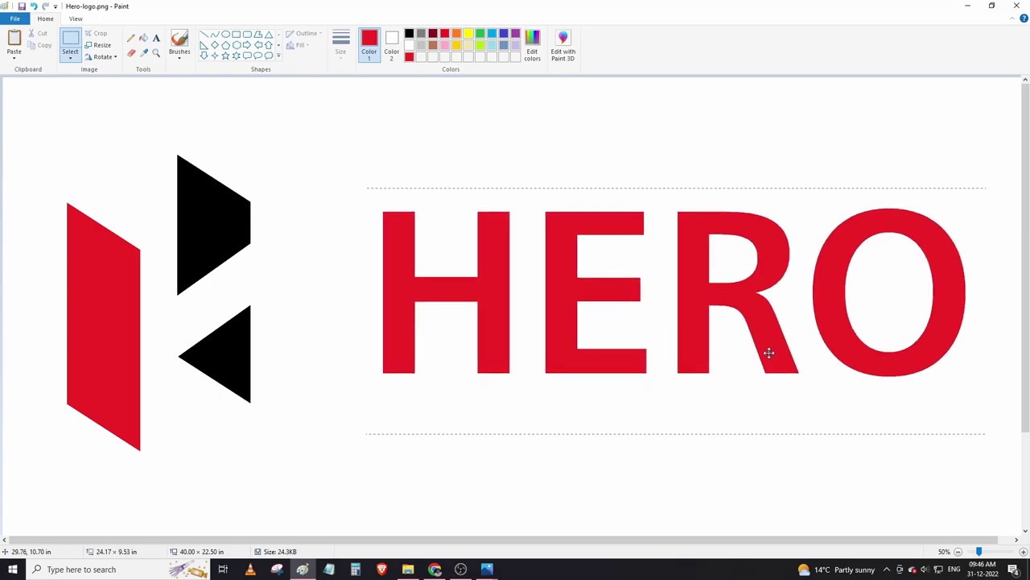
left_click(631, 149)
left_click_drag(539, 199, 667, 396)
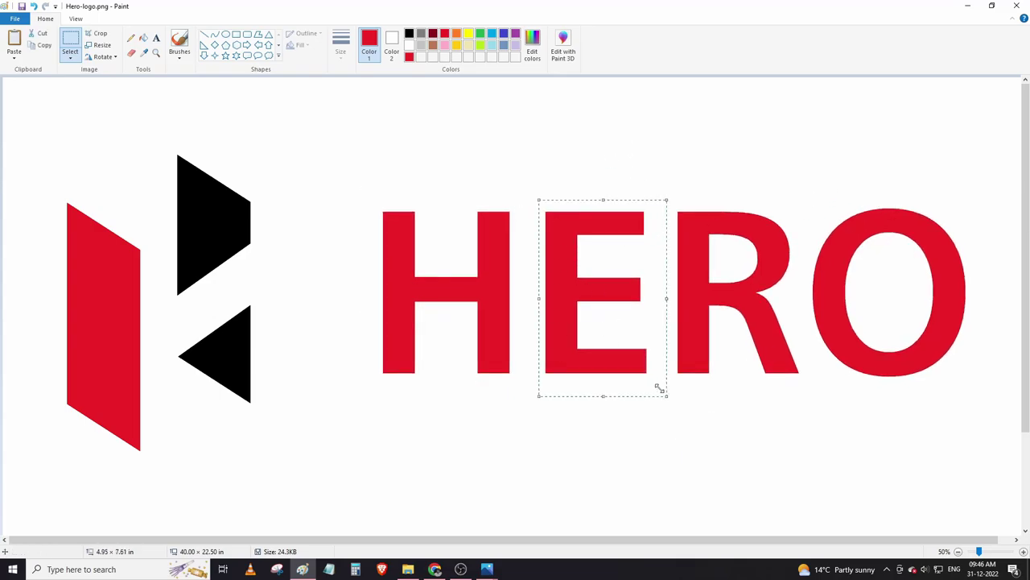
key("Delete")
key("ctrl+z")
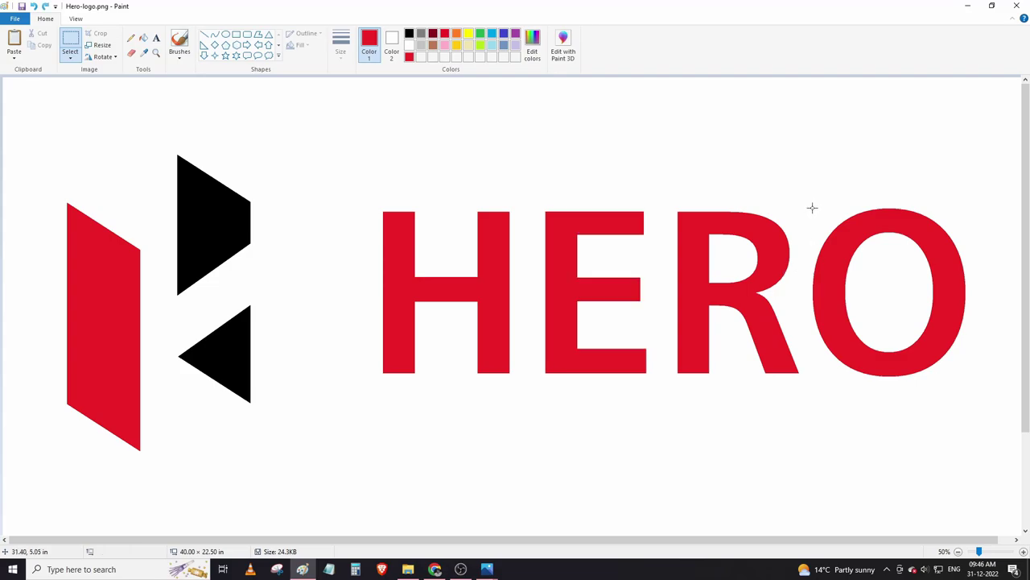
- Select the letter E and move it straight down below the row of letters, leaving a gap between H and R
left_click_drag(542, 202, 669, 396)
key("Down")
key("Down")
key("Down")
key("Down")
key("Down")
key("Down")
key("Down")
key("Down")
key("Down")
key("Down")
key("Down")
key("Down")
key("Down")
key("Down")
key("Down")
key("Down")
key("Down")
key("Down")
key("Down")
key("Down")
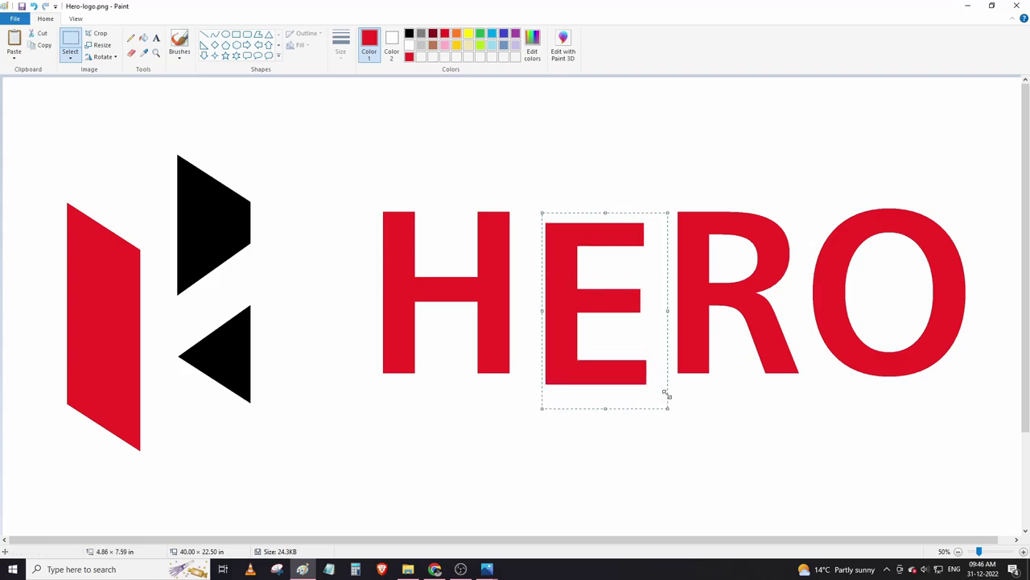
key("Down")
key("Down")
key("Down")
key("Down")
key("Down")
key("Down")
key("Down")
key("Down")
key("Down")
key("Down")
key("Down")
key("Down")
key("Down")
key("Down")
key("Down")
key("Down")
key("Down")
key("Down")
key("Down")
key("Down")
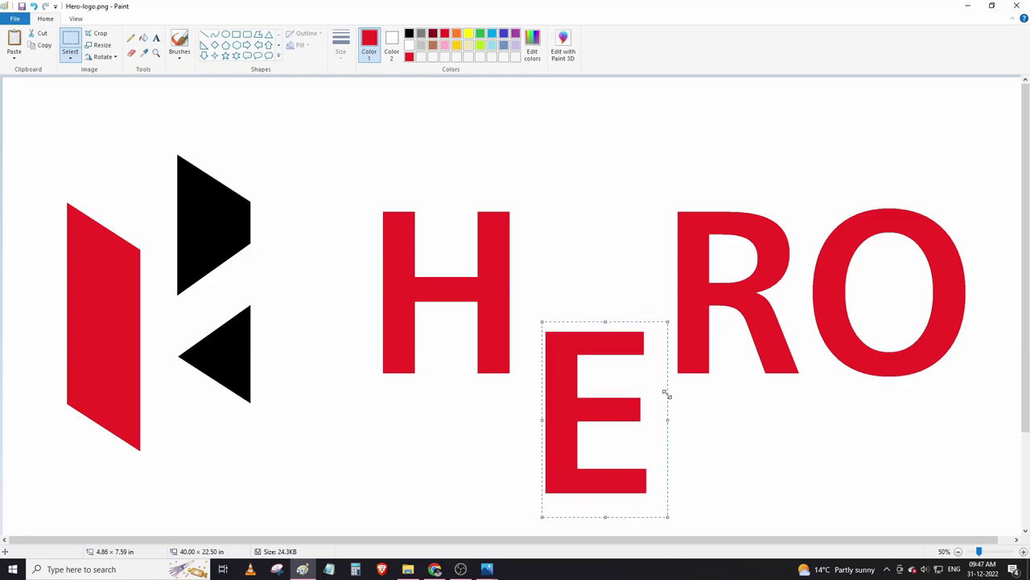
key("Down")
key("Down")
key("Down")
key("Down")
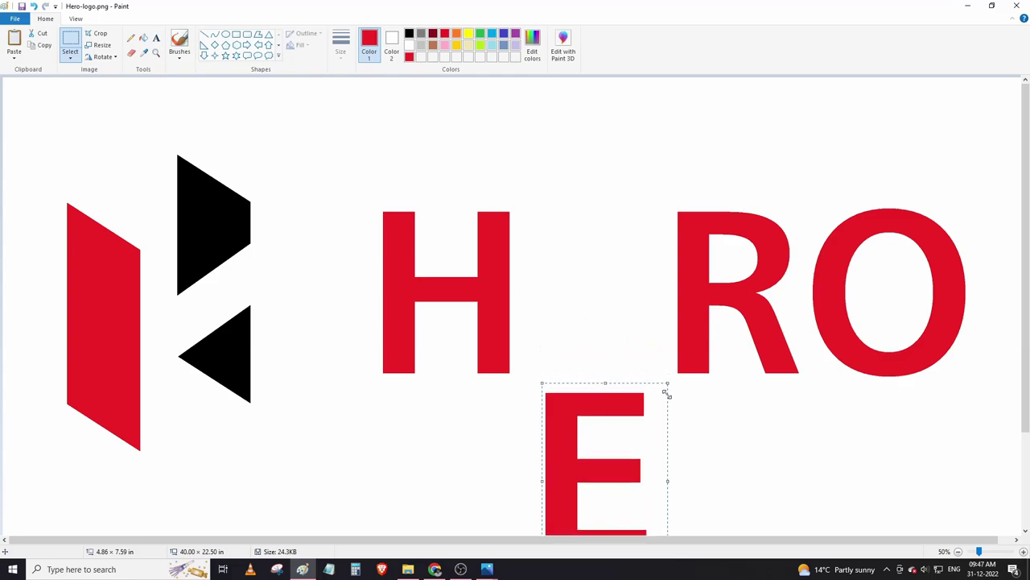
left_click(848, 154)
- Copy the letter O and place the duplicate in the gap between H and R
left_click_drag(797, 191, 838, 245)
left_click_drag(811, 196, 810, 190)
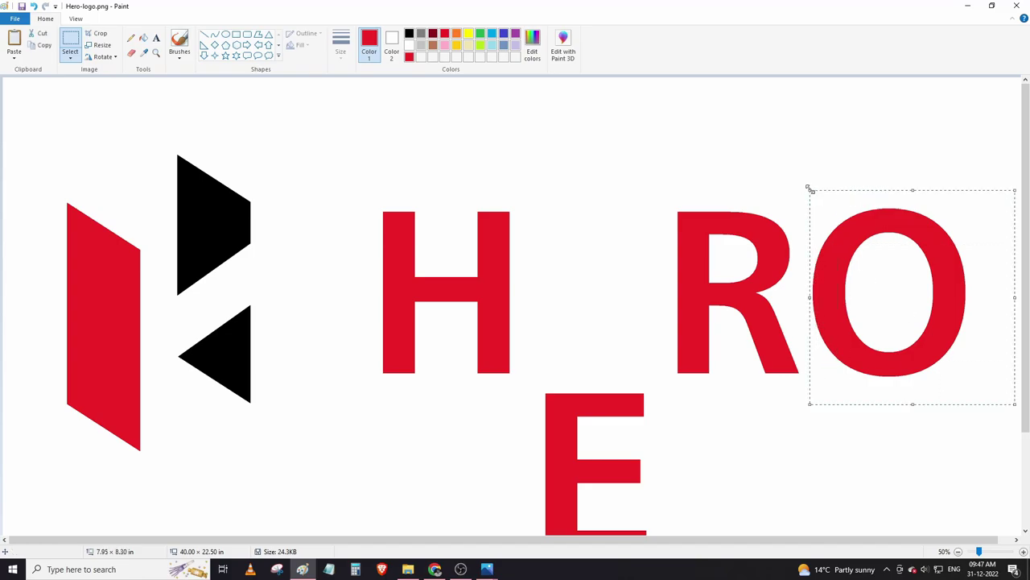
key("ctrl+c")
key("ctrl+v")
left_click_drag(108, 156, 609, 282)
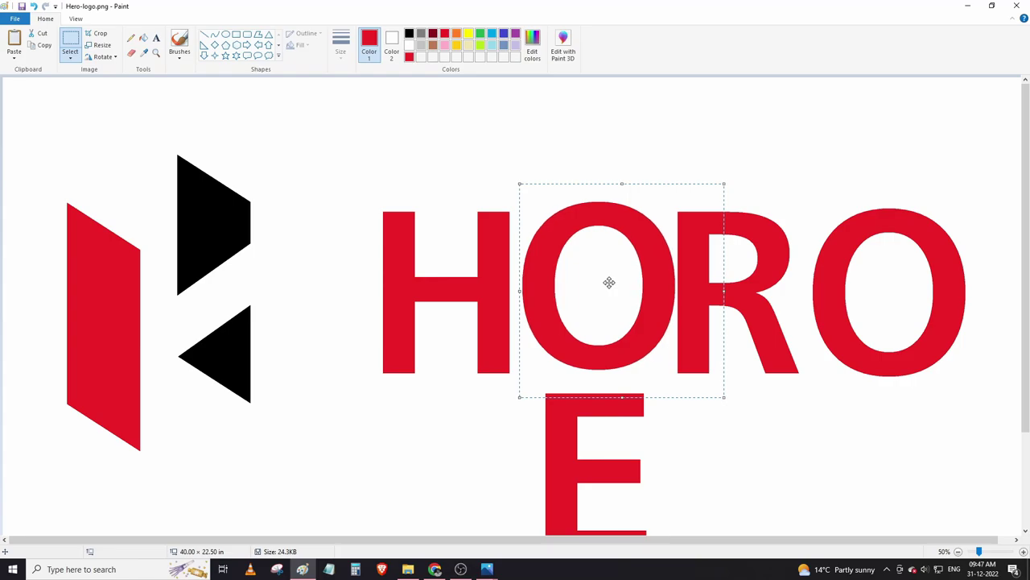
key("Left")
key("Left")
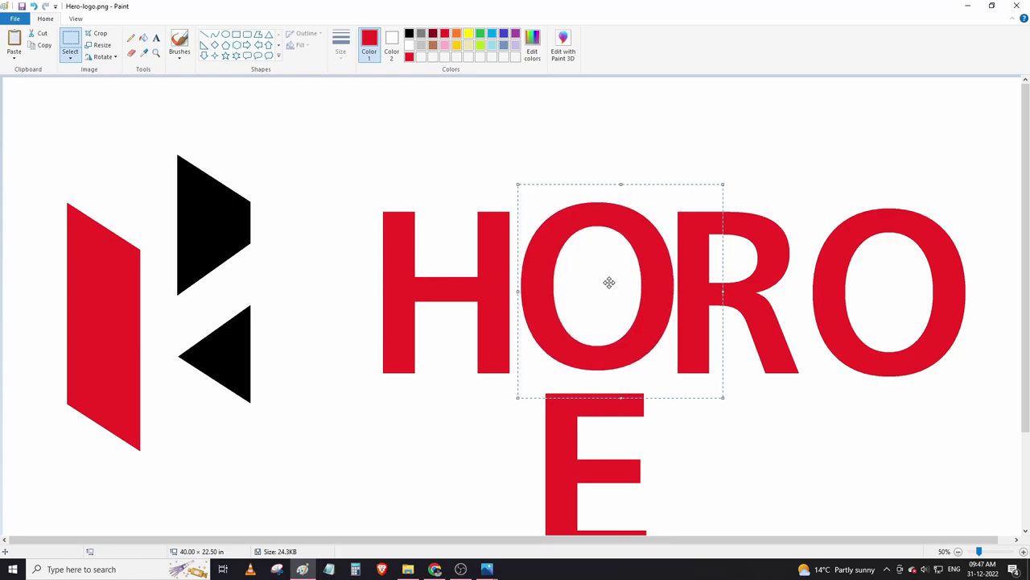
left_click(351, 163)
- Draw a dark red horizontal guide line about 9.57 in long along the bottom edge of the letters from H to R
left_click(432, 34)
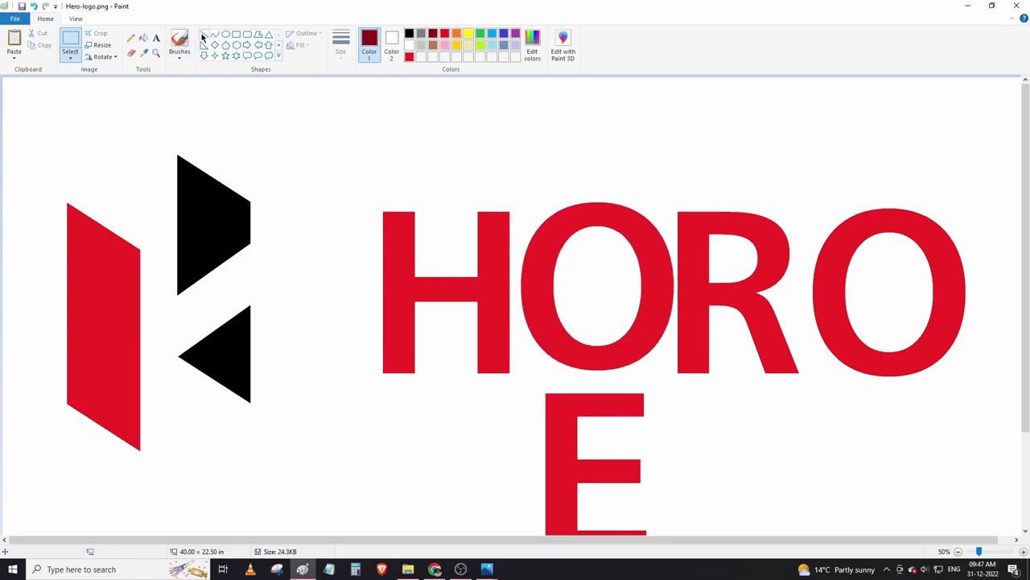
left_click(202, 37)
left_click_drag(467, 375, 713, 409)
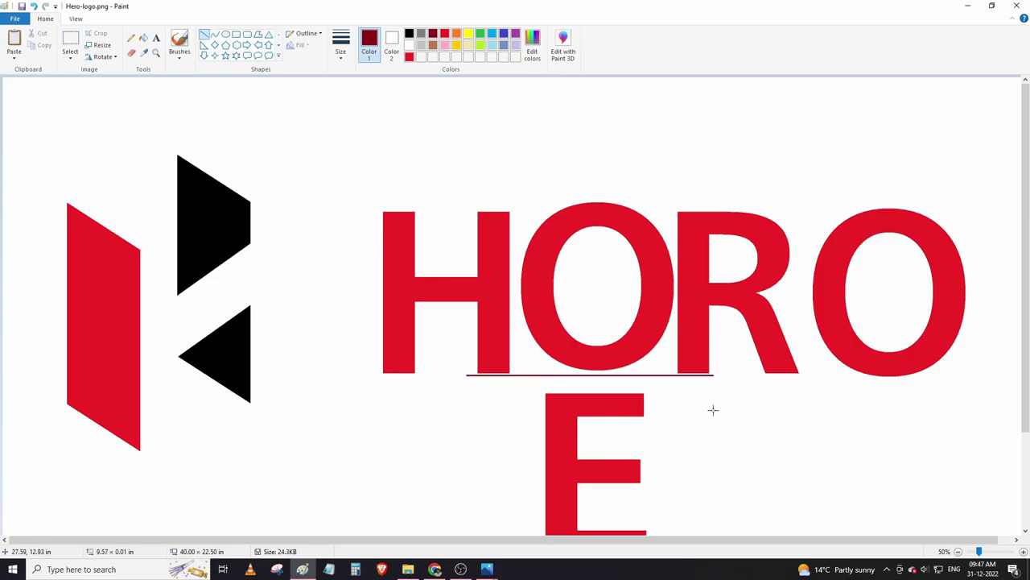
left_click(710, 410)
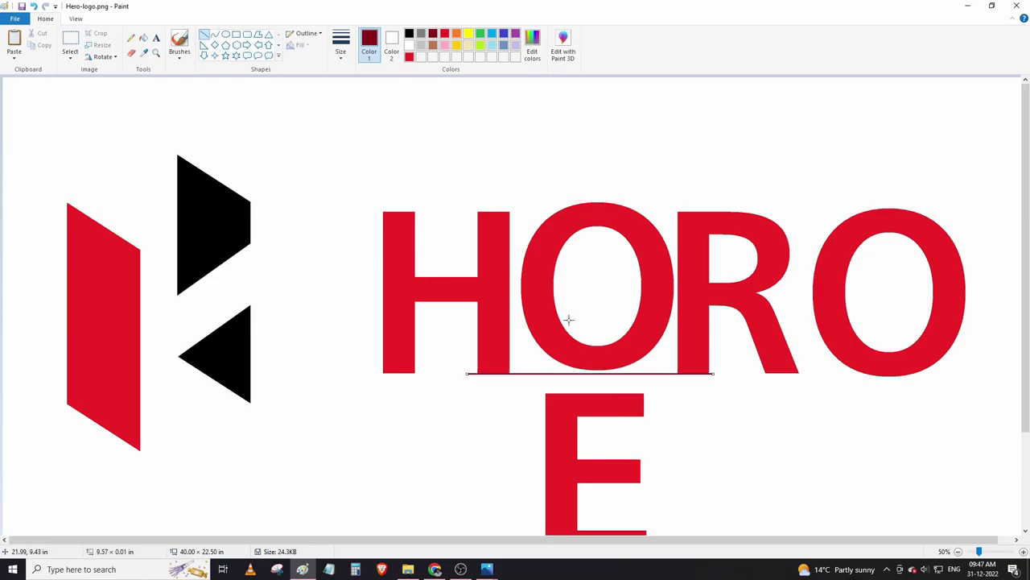
left_click_drag(523, 200, 568, 279)
key("ctrl+z")
left_click(71, 40)
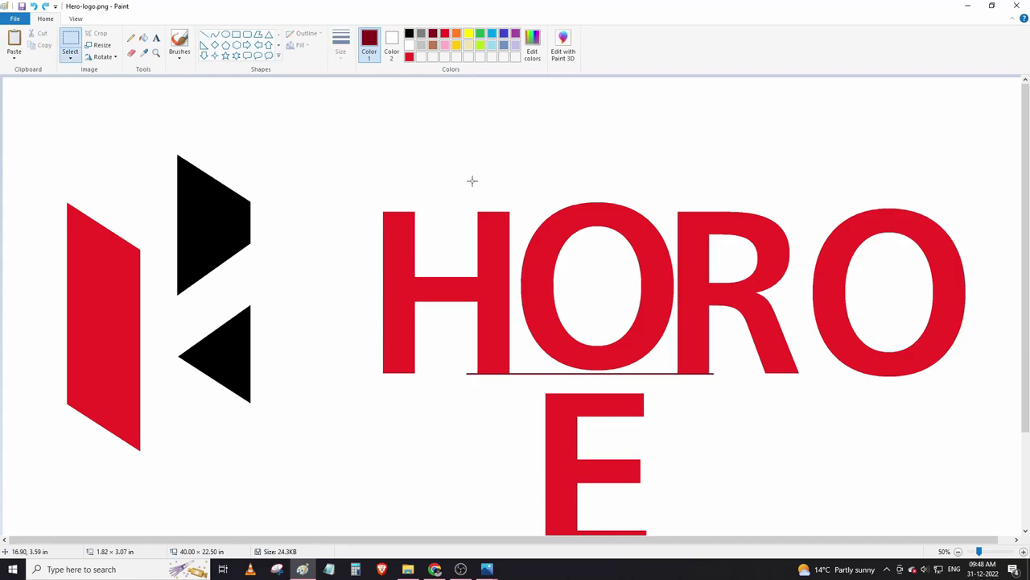
left_click_drag(522, 203, 676, 356)
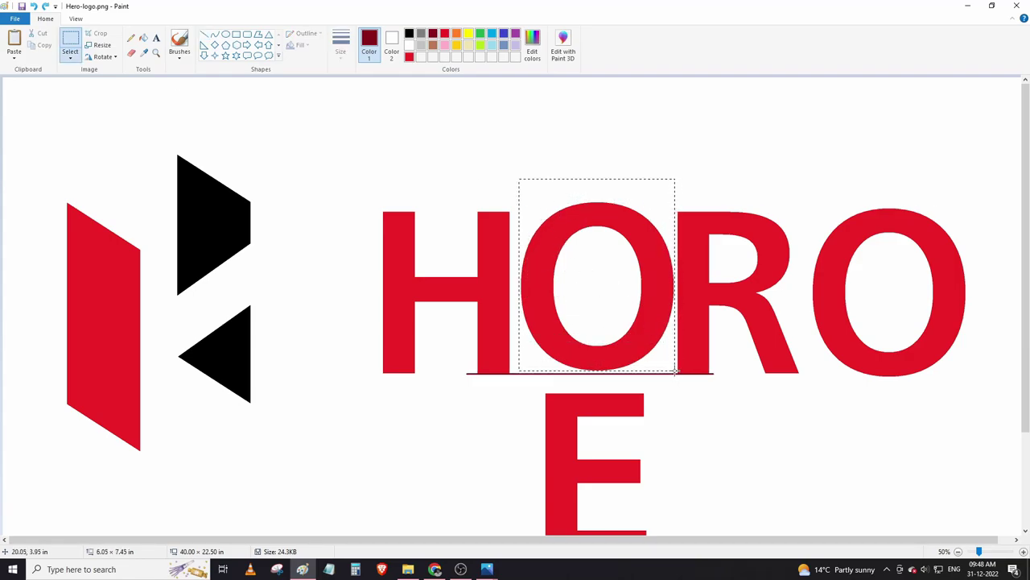
left_click_drag(674, 373, 600, 275)
key("Down")
key("Down")
key("Down")
key("Down")
key("Down")
key("Down")
key("Up")
key("Up")
key("Up")
key("Up")
key("ctrl+z")
- Select the duplicated O between H and R and nudge it down to rest on the horizontal guide line
left_click_drag(517, 172, 517, 172)
key("Down")
key("Down")
key("Down")
key("Down")
key("Down")
key("Down")
key("Down")
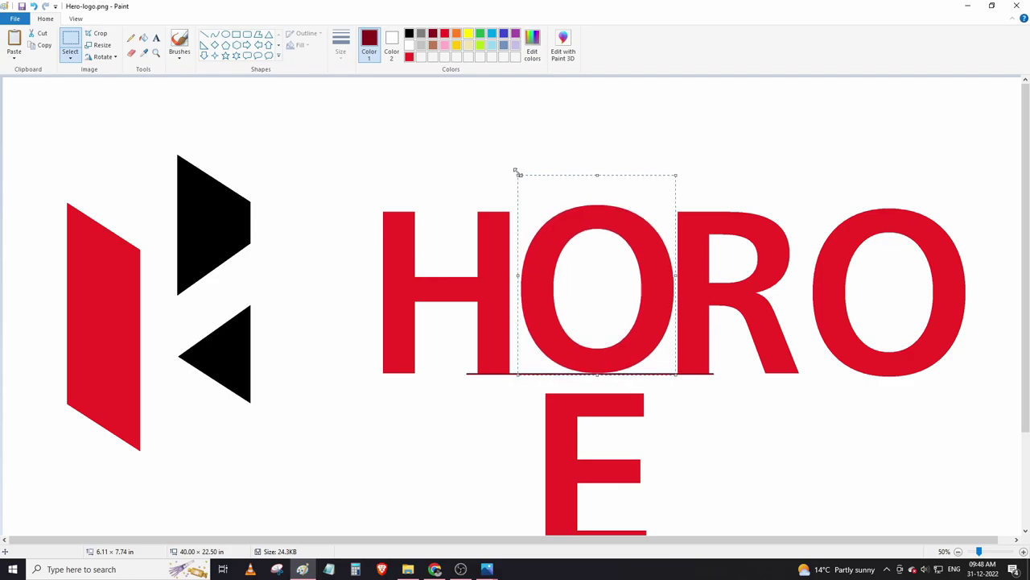
- Copy a piece of the H's crossbar and place it across the inner left side of the second letter O at the same height
left_click(381, 176)
left_click_drag(476, 317, 475, 317)
key("ctrl+c")
key("ctrl+v")
left_click_drag(30, 118, 476, 293)
key("Right")
key("Right")
key("Right")
key("Right")
key("Right")
key("Right")
key("Right")
key("Right")
key("Right")
key("Right")
key("Right")
key("Right")
key("Right")
key("Right")
key("Right")
key("Right")
key("Right")
key("Right")
key("Right")
key("Right")
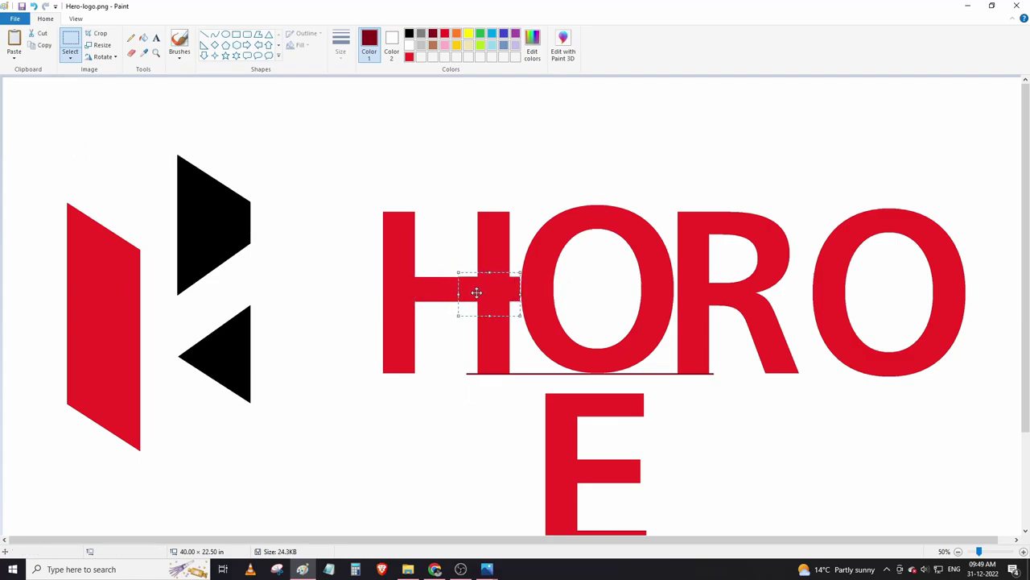
key("Right")
key("Right")
key("Right")
key("Right")
key("Right")
key("Right")
key("Right")
key("Right")
key("Right")
key("Right")
key("Right")
key("Right")
key("Right")
key("Right")
key("Right")
key("Right")
key("Right")
key("Right")
key("Right")
key("Right")
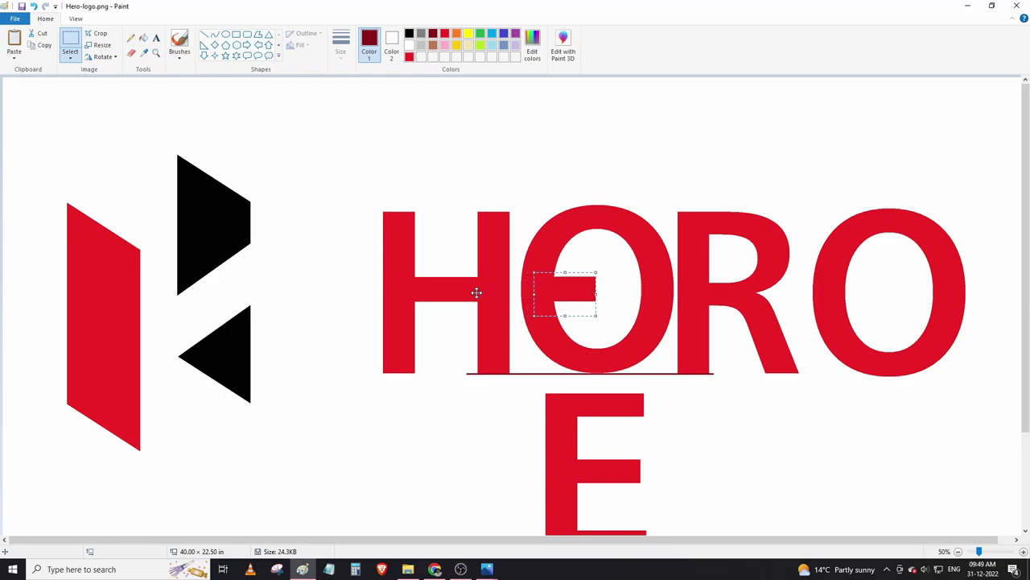
- Paste another crossbar piece and align it inside the second letter to extend the bar to the O's inner right edge
left_click(451, 297)
key("ctrl+v")
left_click_drag(39, 91, 623, 295)
key("Up")
key("Up")
key("Up")
key("Up")
key("Up")
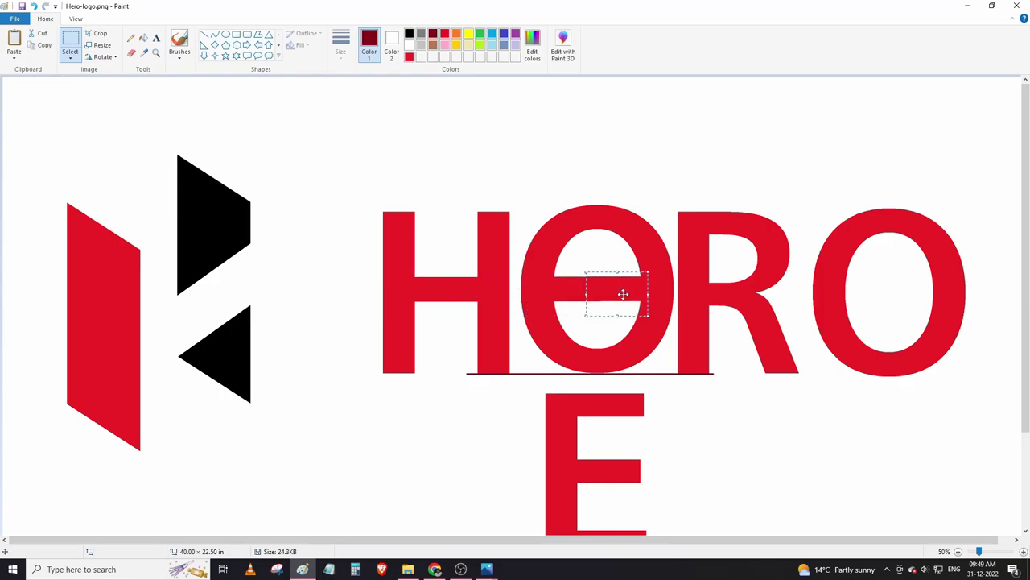
left_click(550, 169)
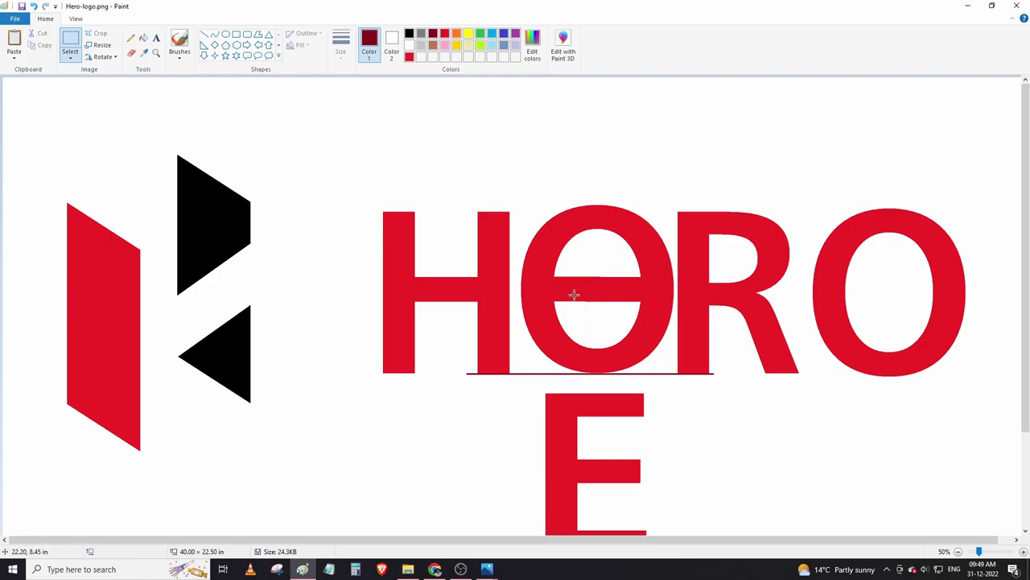
- Try to cut an opening in the second letter's right side below the crossbar using white lines and a white fill
left_click(205, 34)
left_click(409, 45)
mouse_move(624, 301)
left_mouse_down()
mouse_move(681, 310)
mouse_move(633, 317)
mouse_move(689, 314)
left_mouse_up()
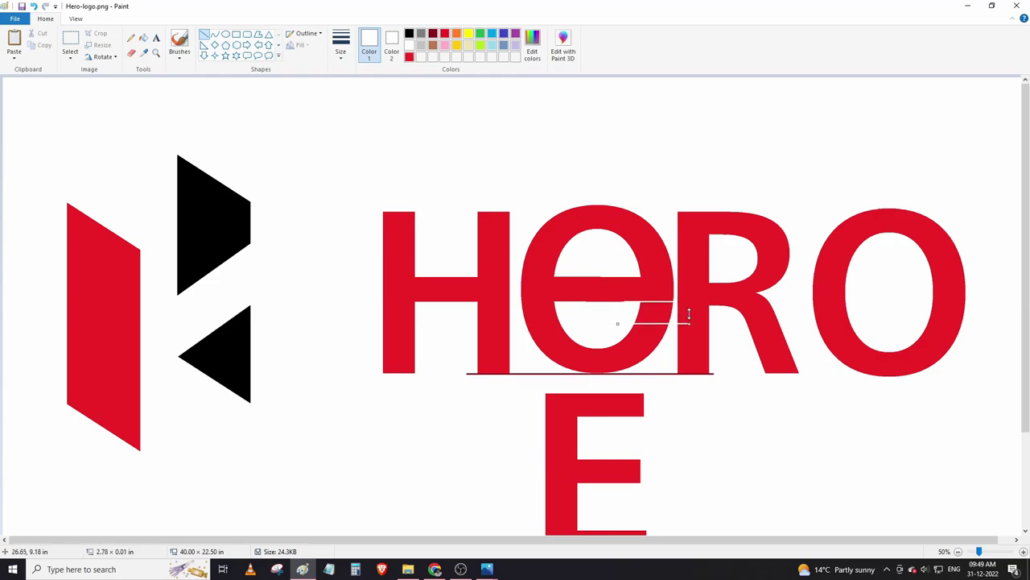
left_click(145, 38)
left_click(654, 313)
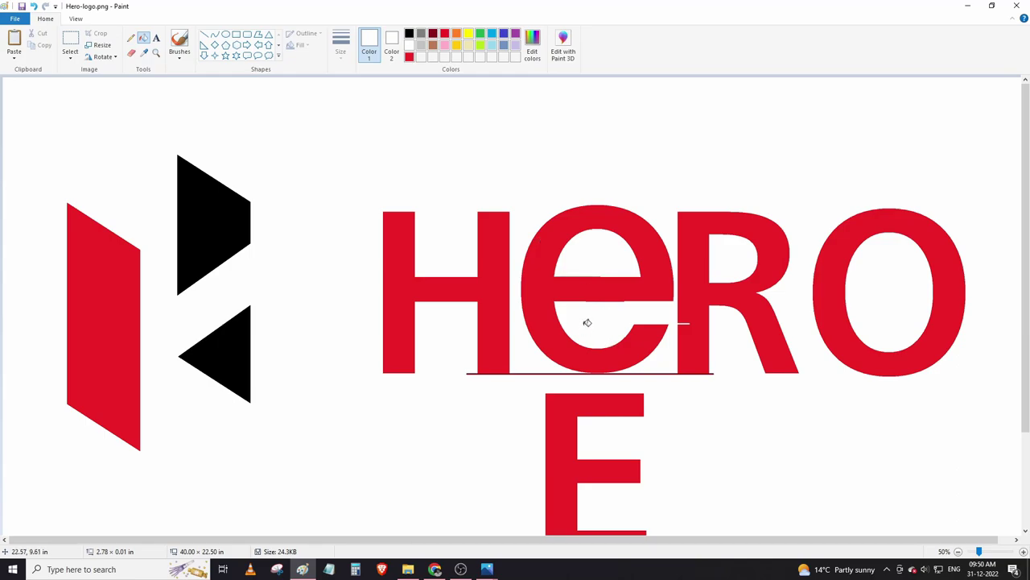
key("ctrl+z")
- Draw two white lines across the second letter's right side below the crossbar, then fill the enclosed segment and the spare E white
left_click(204, 34)
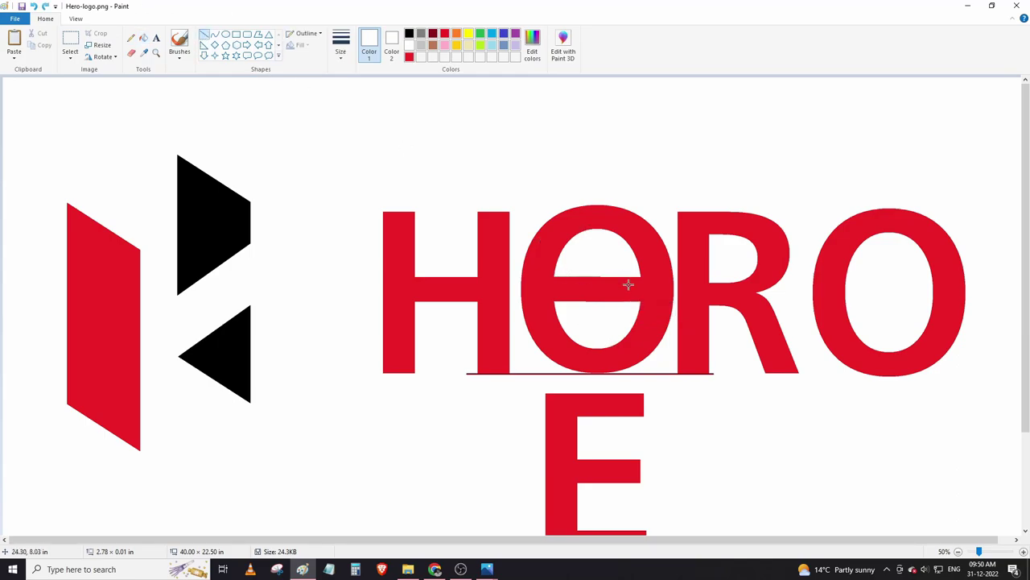
left_click_drag(618, 300, 678, 305)
left_click(610, 321)
left_click_drag(627, 322, 676, 322)
left_click(144, 37)
left_click(650, 319)
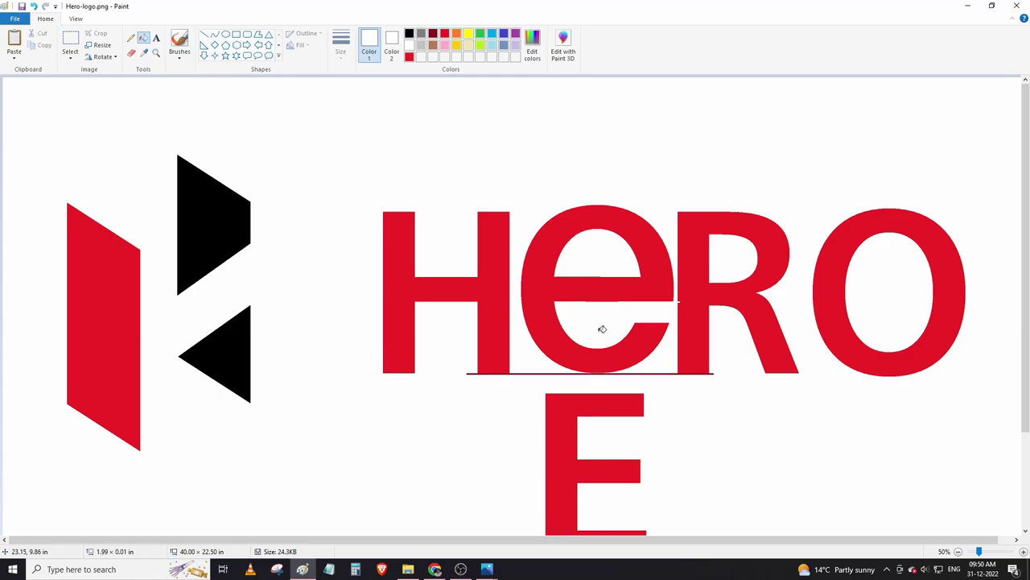
left_click(558, 424)
- Select the letter R and move it straight down below the row of letters, leaving a gap before the final O
left_click(70, 40)
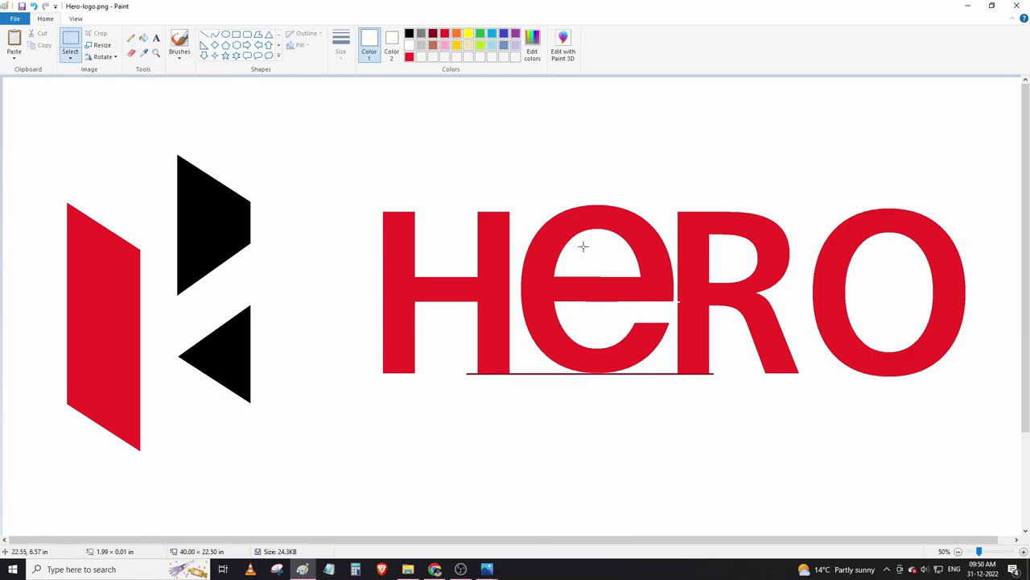
left_click_drag(677, 209, 810, 392)
key("Down")
key("Down")
key("Down")
key("Down")
key("Down")
key("Down")
key("Down")
key("Down")
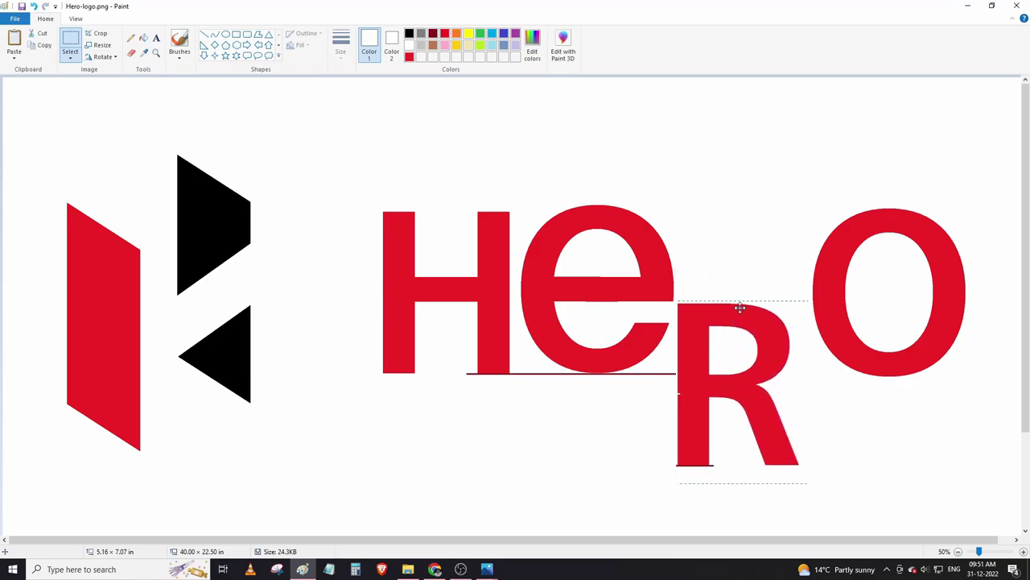
key("Down")
key("Down")
key("Down")
key("Down")
key("Down")
key("Down")
key("Down")
key("Down")
key("Down")
key("Down")
key("Down")
key("Down")
- Extend the dark red horizontal guide line from beneath the e to the lower left edge of the final O
left_click(433, 34)
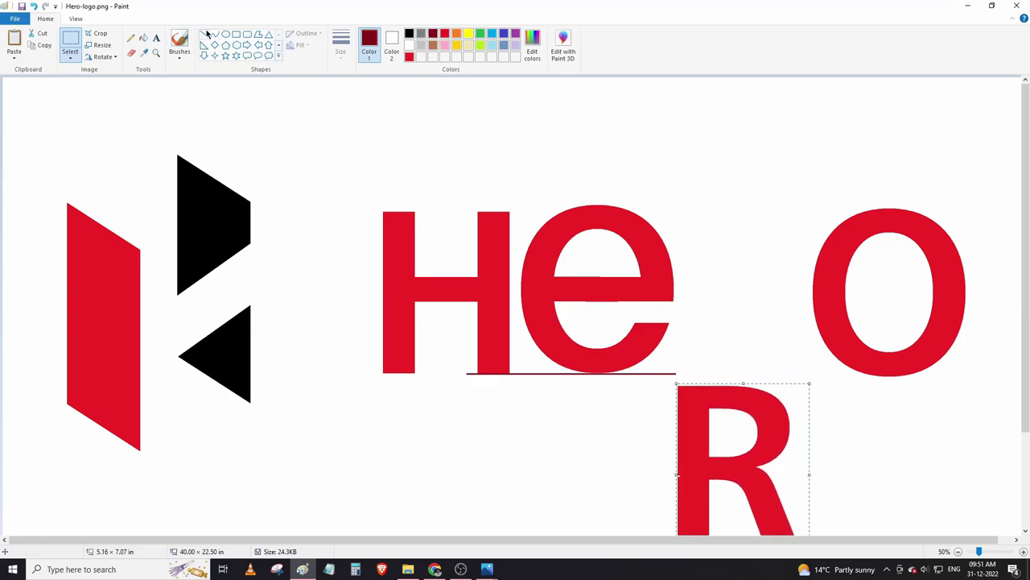
left_click(205, 35)
left_click_drag(658, 372, 892, 376)
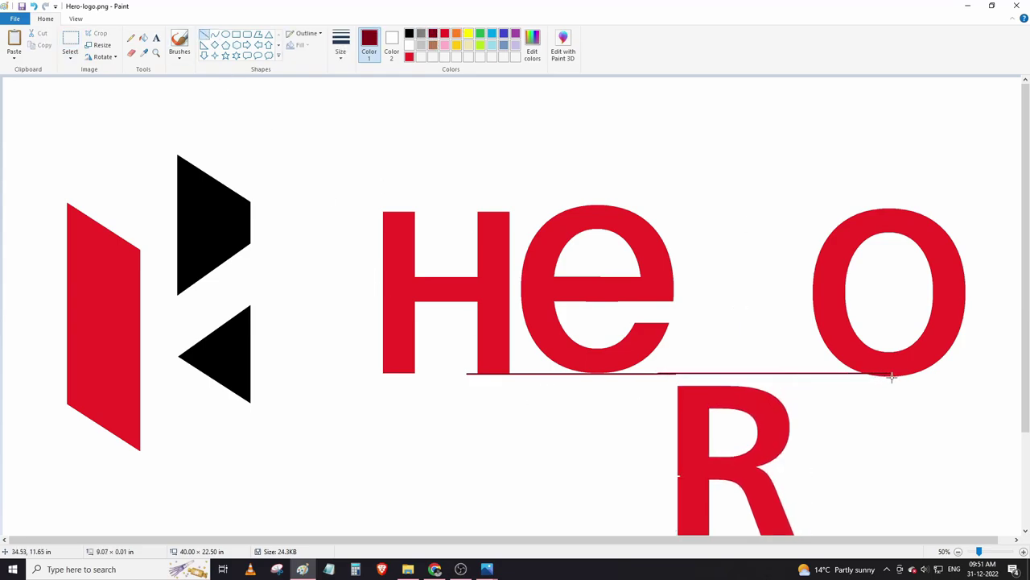
left_click(851, 425)
- Copy the final O's upper-left quarter, place it just after the e as the r's arch, and align its top with the H
left_click(71, 40)
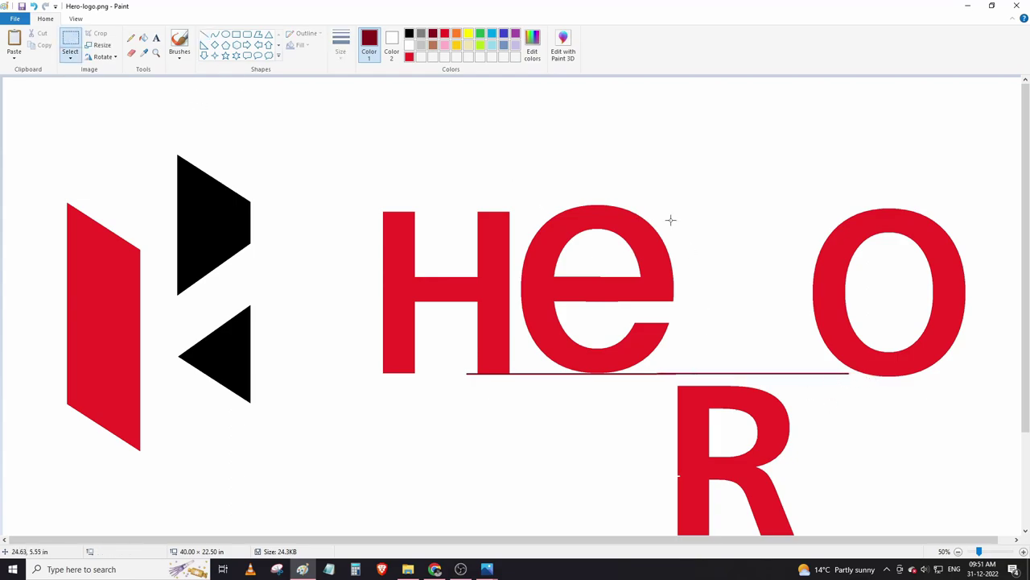
left_click_drag(901, 231, 803, 285)
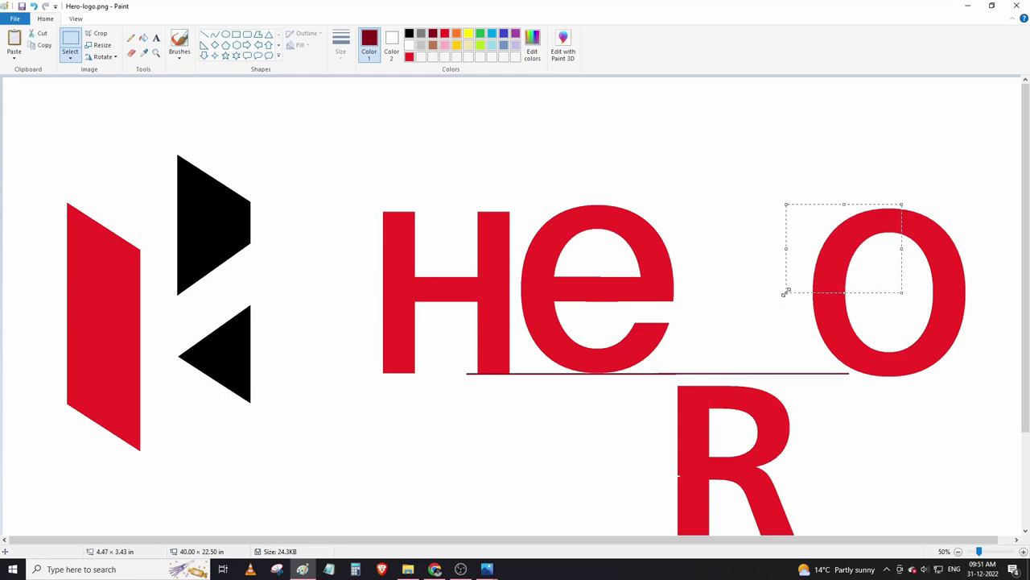
key("ctrl+c")
key("ctrl+v")
left_click_drag(55, 131, 432, 205)
left_click_drag(336, 196, 708, 344)
key("Up")
key("Up")
key("Up")
key("Up")
key("Up")
key("Up")
key("Up")
key("Up")
key("Up")
key("Up")
key("Up")
key("Up")
key("Up")
key("Up")
key("Up")
key("Up")
key("Up")
key("Up")
key("Up")
key("Up")
key("Up")
key("Up")
key("Up")
key("Up")
key("Up")
key("Up")
key("Up")
key("Up")
key("Up")
key("Up")
key("Up")
key("Up")
key("Up")
key("Up")
key("Up")
key("Up")
key("Up")
key("Up")
key("Up")
key("Up")
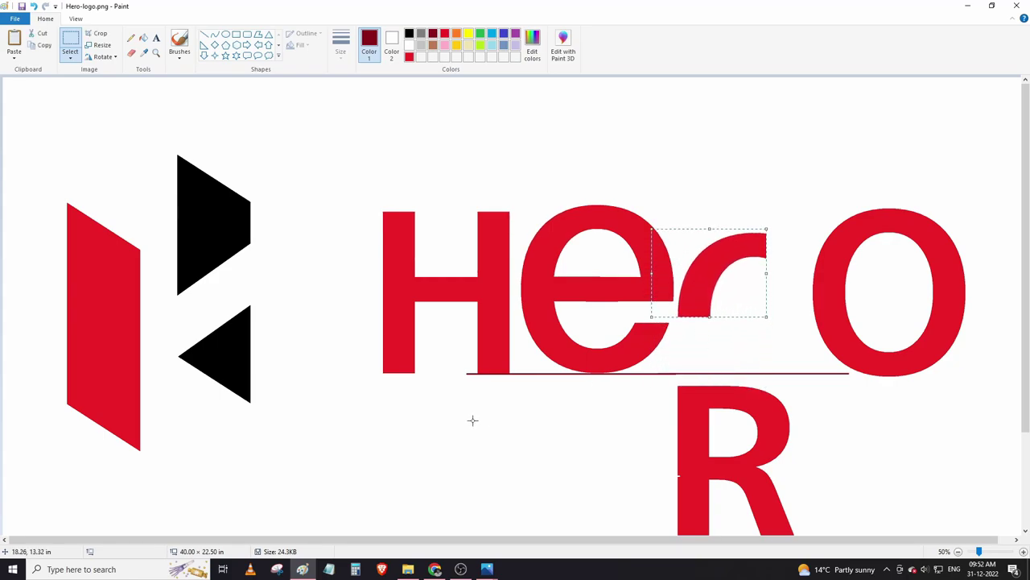
key("Up")
key("Up")
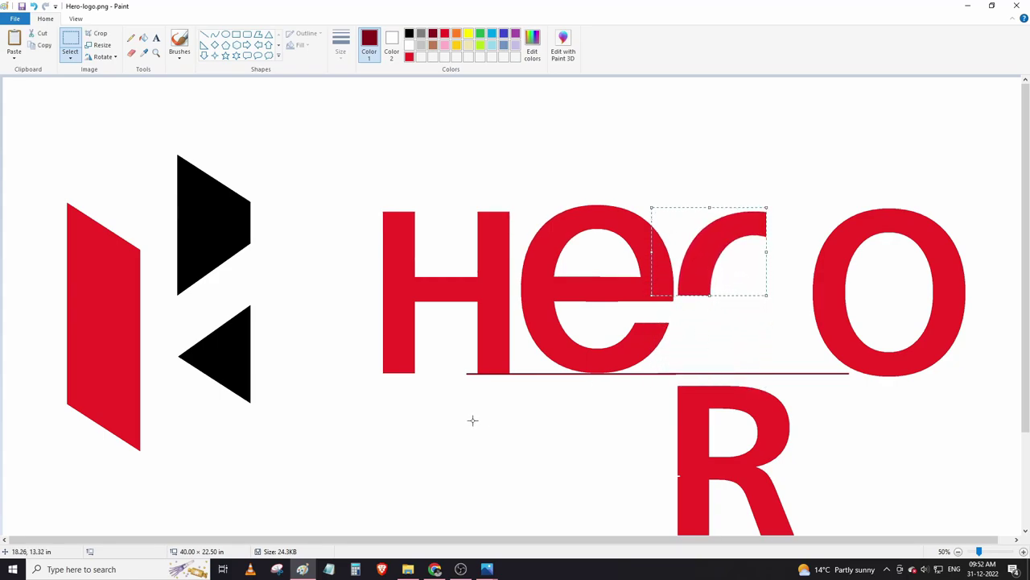
- Copy the lower part of the H's left leg and align it beneath the r's arch as the start of its stem
left_click_drag(374, 311, 434, 404)
key("ctrl+c")
key("ctrl+v")
left_click_drag(16, 124, 703, 328)
key("Down")
key("Down")
key("Down")
key("Down")
key("Down")
key("Down")
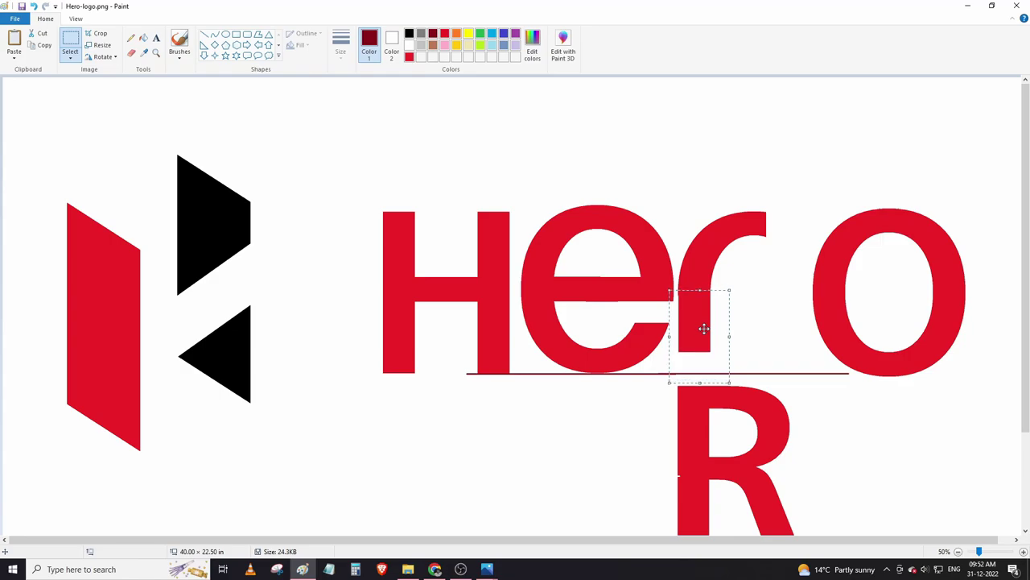
key("Up")
key("Up")
key("Up")
key("Up")
key("Up")
key("Up")
key("Up")
key("Up")
- Paste another copy of the H leg piece under the r's stem and align it to reach the dark red guide line
left_click(609, 294)
key("ctrl+v")
left_click_drag(32, 113, 699, 344)
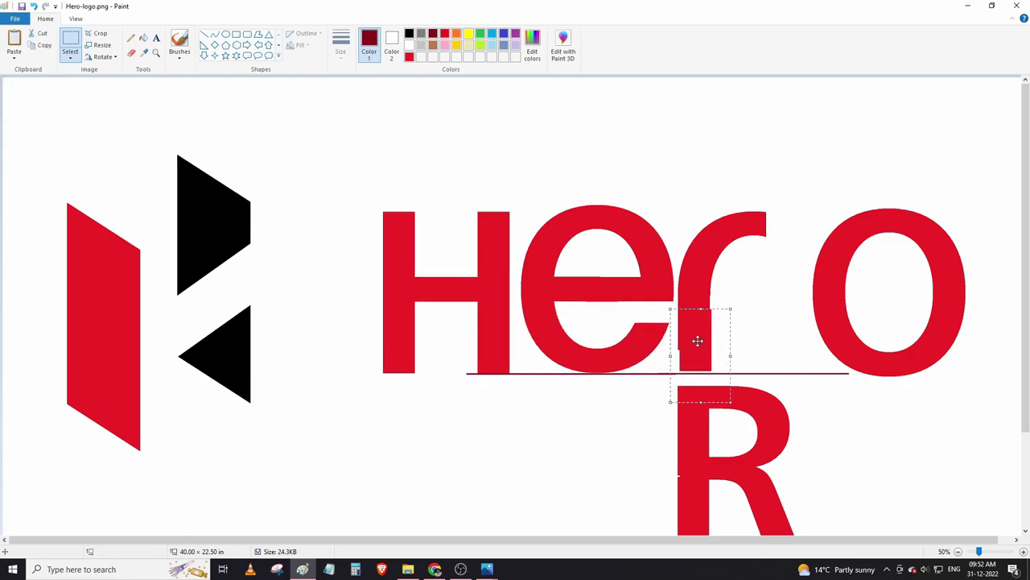
key("Down")
key("Down")
key("Down")
key("Down")
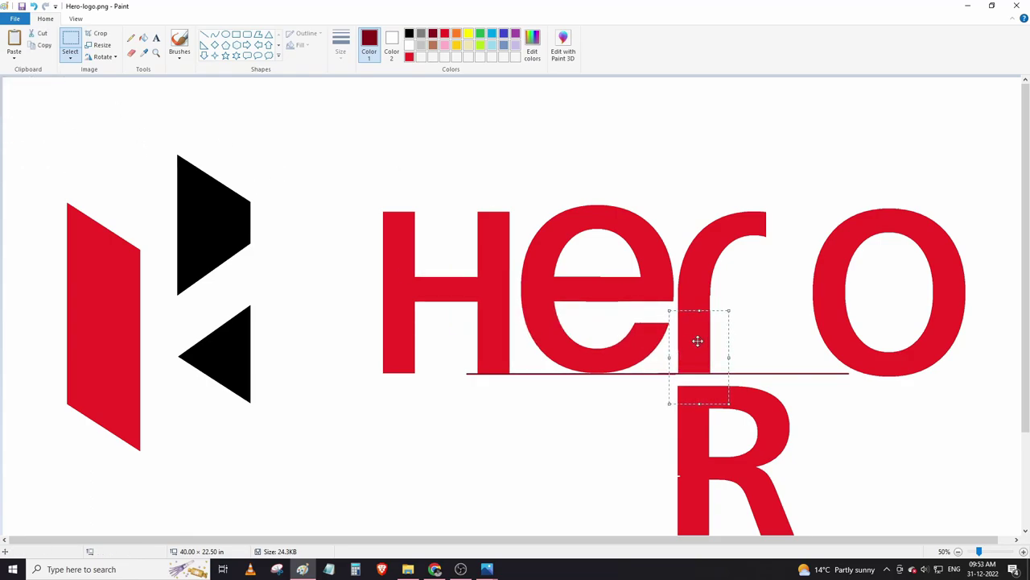
- Select the whole rebuilt r and move it horizontally away from the e, about midway between the e and the final O
left_click(71, 42)
left_click_drag(801, 381, 775, 362)
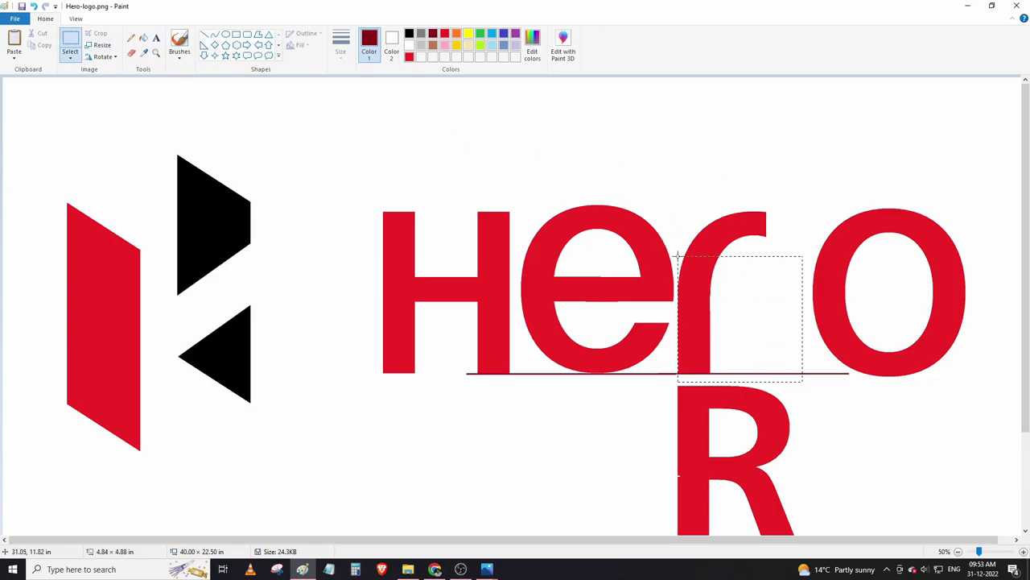
left_click_drag(674, 195, 673, 196)
key("Right")
key("Right")
key("Right")
key("Right")
key("Right")
key("Right")
key("Right")
key("Right")
key("Right")
key("Right")
key("Right")
key("Right")
key("Right")
key("Right")
key("Right")
key("Right")
key("Right")
key("Right")
key("Right")
key("Right")
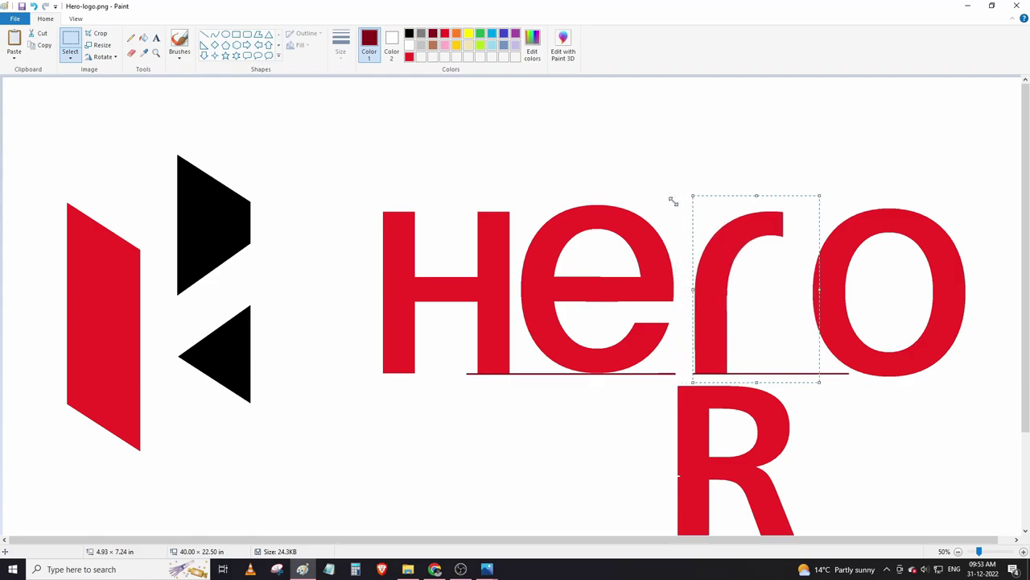
key("Right")
key("Right")
key("Right")
key("Right")
key("Right")
key("Right")
key("Right")
key("Right")
key("Right")
key("Right")
key("Right")
key("Right")
key("Right")
key("Right")
key("Right")
key("Right")
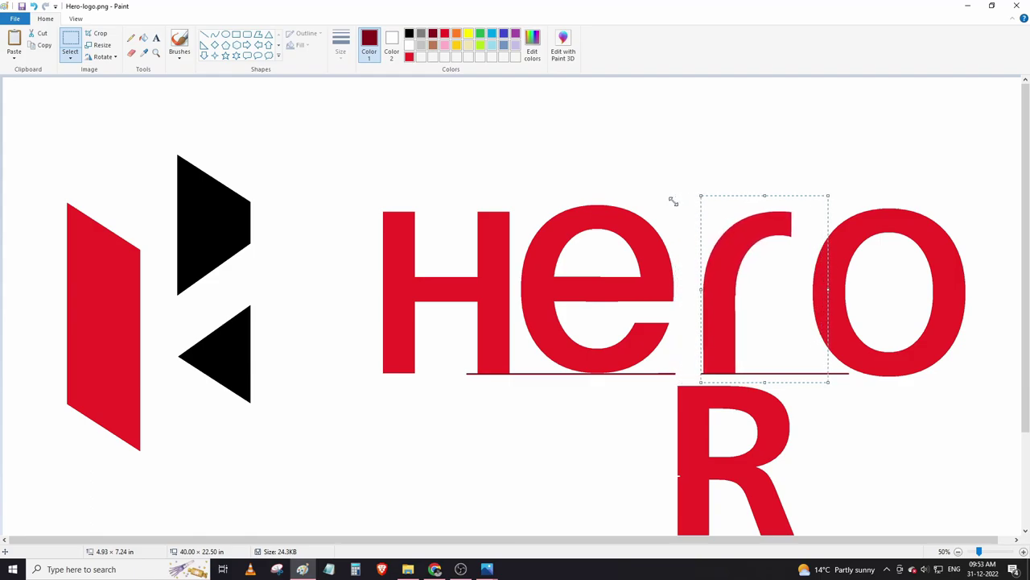
left_click(947, 423)
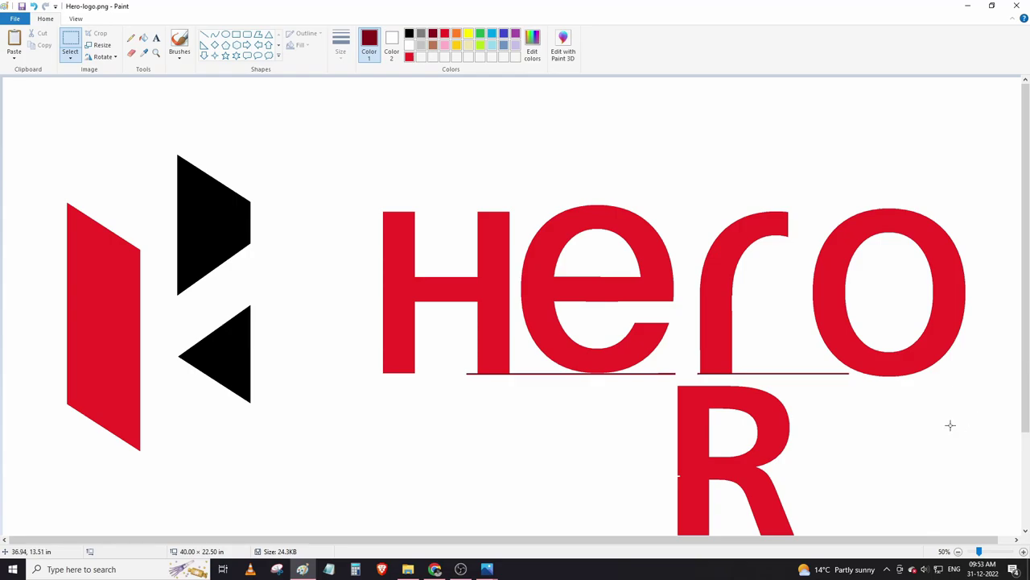
- Fill both remaining dark red guide line segments and the spare letter R below the lettering with white
right_click(142, 39)
left_click(151, 111)
left_click(144, 38)
right_click(652, 372)
right_click(763, 372)
right_click(698, 397)
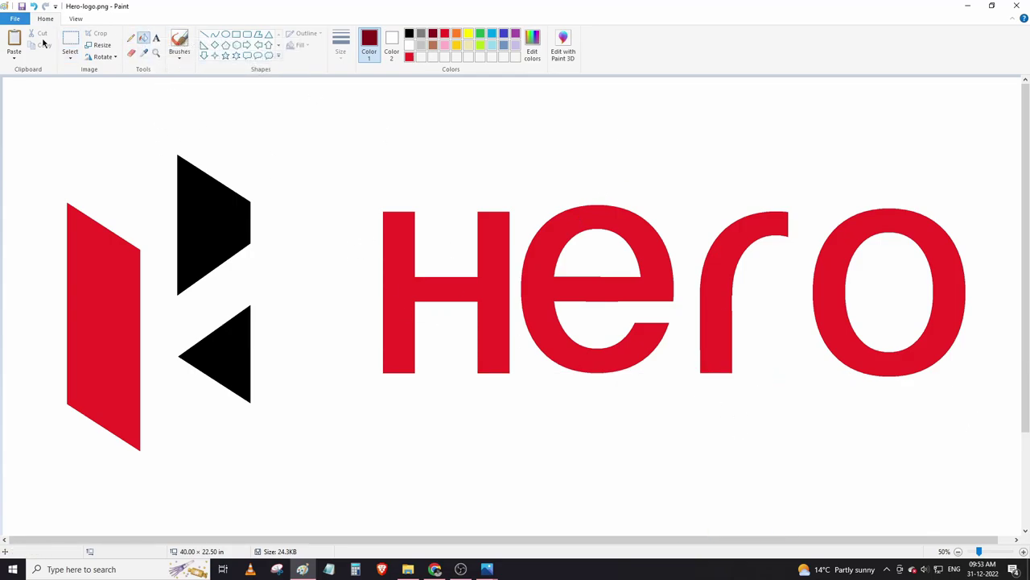
- Select the letter e and shift it slightly away from the H toward the r
left_click(70, 40)
mouse_move(524, 208)
left_mouse_down()
mouse_move(662, 386)
mouse_move(625, 360)
left_mouse_up()
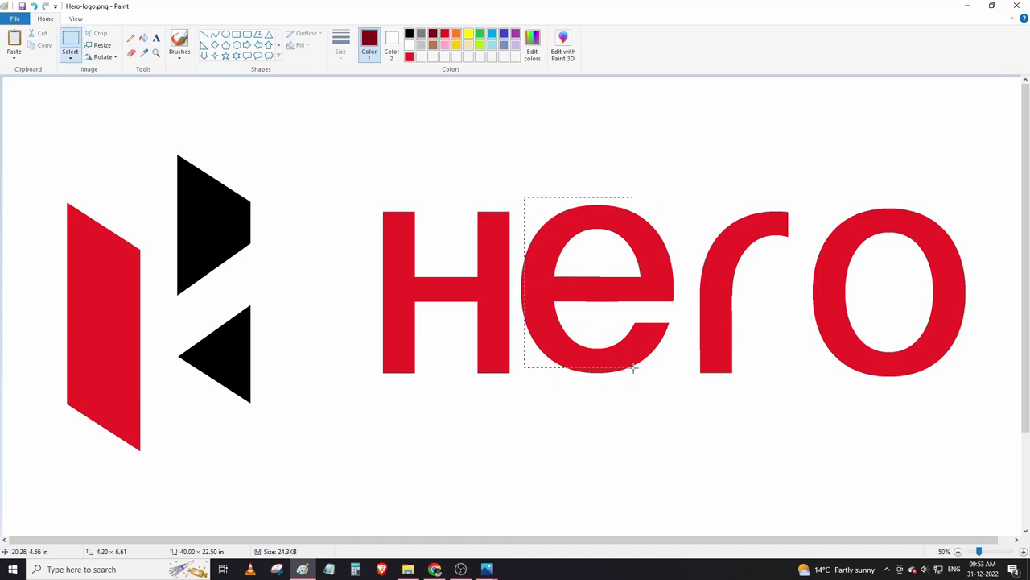
left_click_drag(684, 395, 684, 395)
key("Right")
key("Right")
key("Right")
key("Right")
key("Right")
key("Right")
key("Right")
key("Right")
key("ctrl+z")
left_click_drag(514, 191, 520, 193)
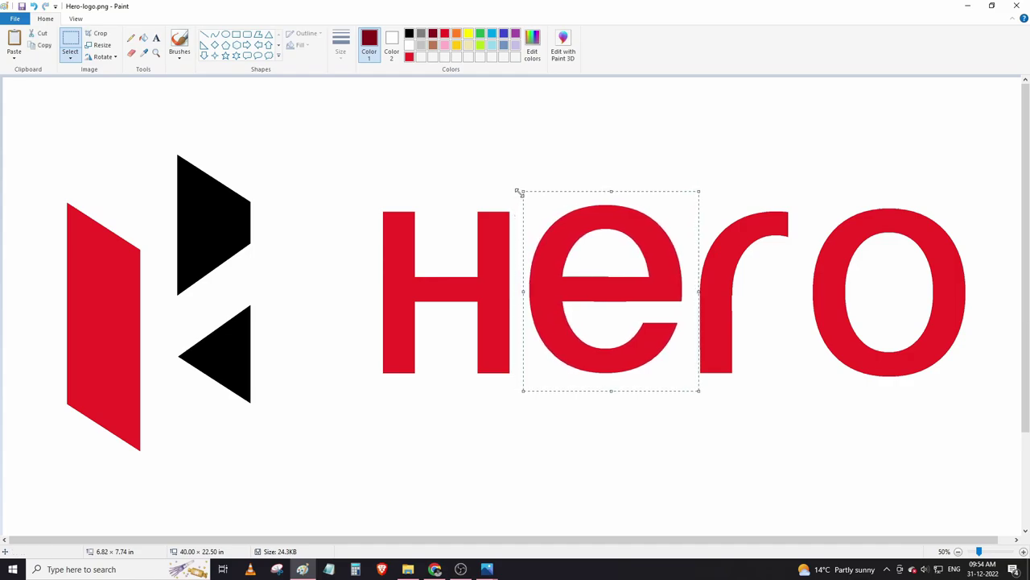
left_click(690, 376)
- Select the letter r and shift it slightly away from the e toward the final O
left_click_drag(689, 387, 747, 259)
key("Right")
key("Right")
key("Right")
key("Right")
key("Right")
key("Right")
key("Right")
key("Right")
- Select the final O and move it horizontally closer to the r, leaving only a small gap between them
left_click_drag(802, 193, 1000, 417)
left_click(815, 209)
key("Left")
key("Left")
key("Left")
key("Left")
key("Left")
key("Left")
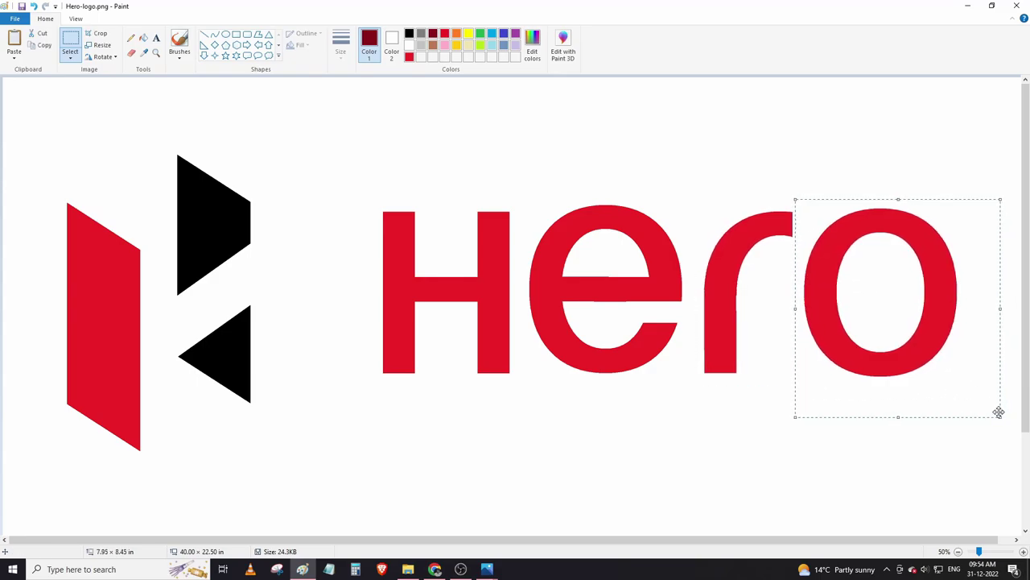
left_click(621, 455)
left_click_drag(807, 216, 796, 202)
key("Left")
key("Left")
key("Left")
key("Left")
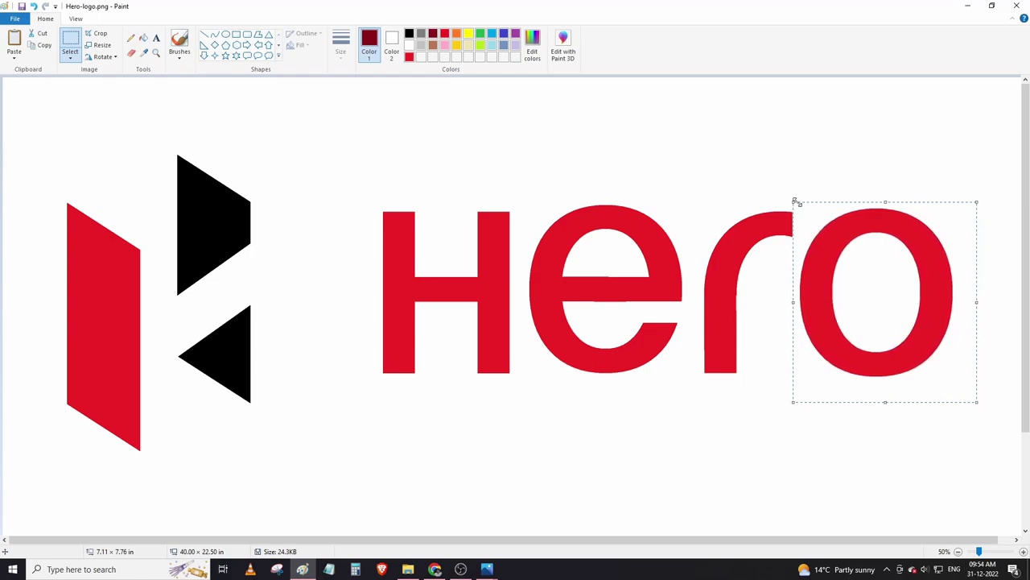
left_click(728, 120)
- Select the letter e again and nudge it slightly back toward the H
left_click_drag(688, 387, 519, 190)
key("Left")
key("Left")
key("Left")
- Select the r and final O together and nudge them slightly toward the e to even out the letter spacing
left_click_drag(991, 419, 690, 180)
key("Left")
key("Left")
key("Left")
key("Left")
key("Left")
key("Left")
left_click(714, 103)
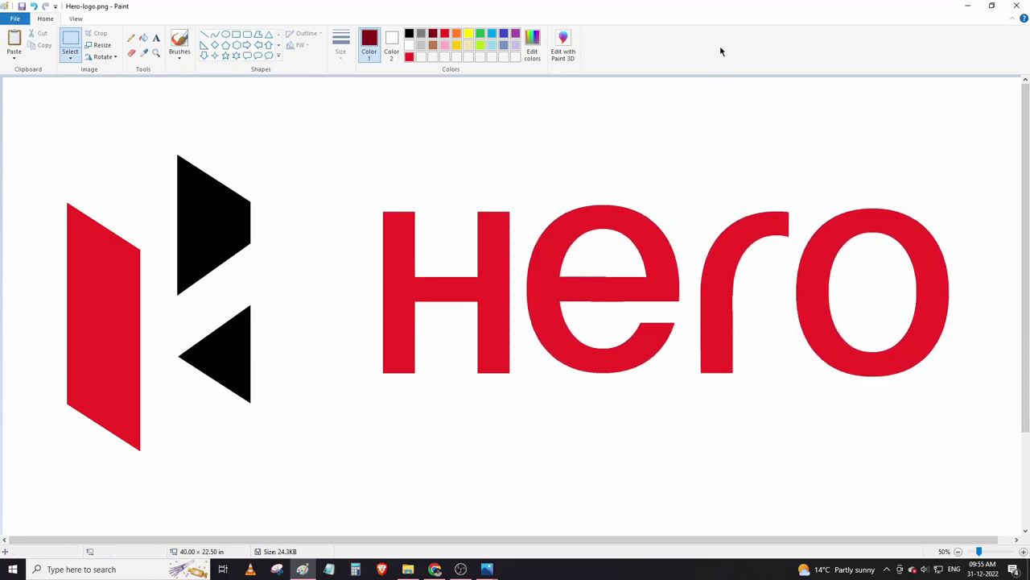